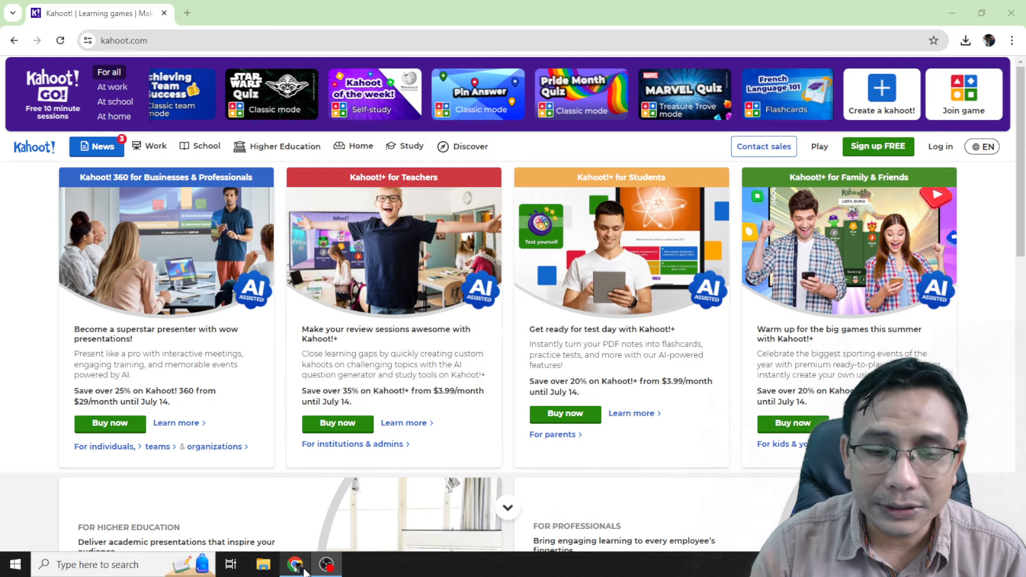
Open the free account registration from the Kahoot! homepage and accept all cookies
{"action": "mouse_move", "coordinate": [303, 570]}
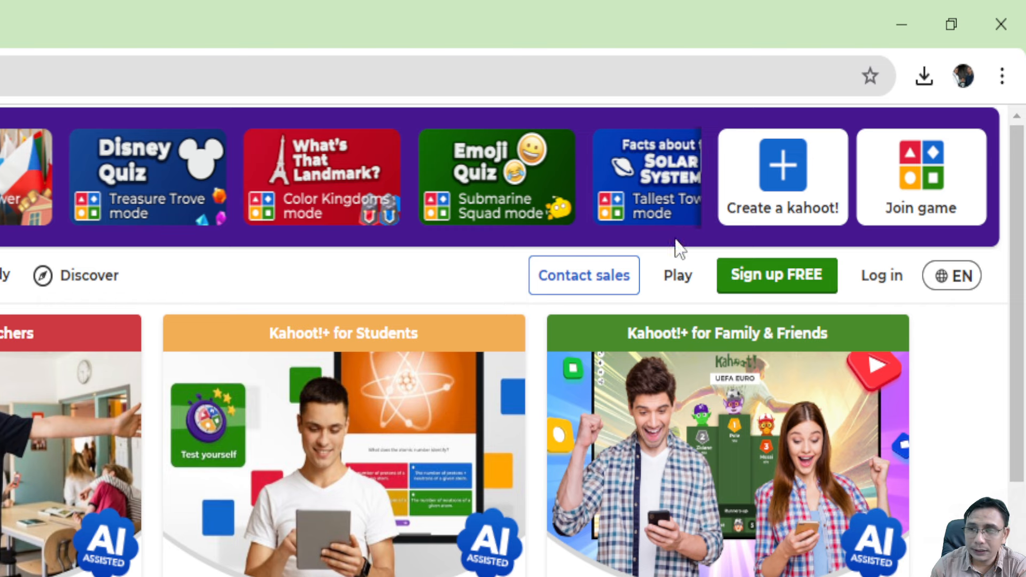
{"action": "left_click", "coordinate": [740, 277]}
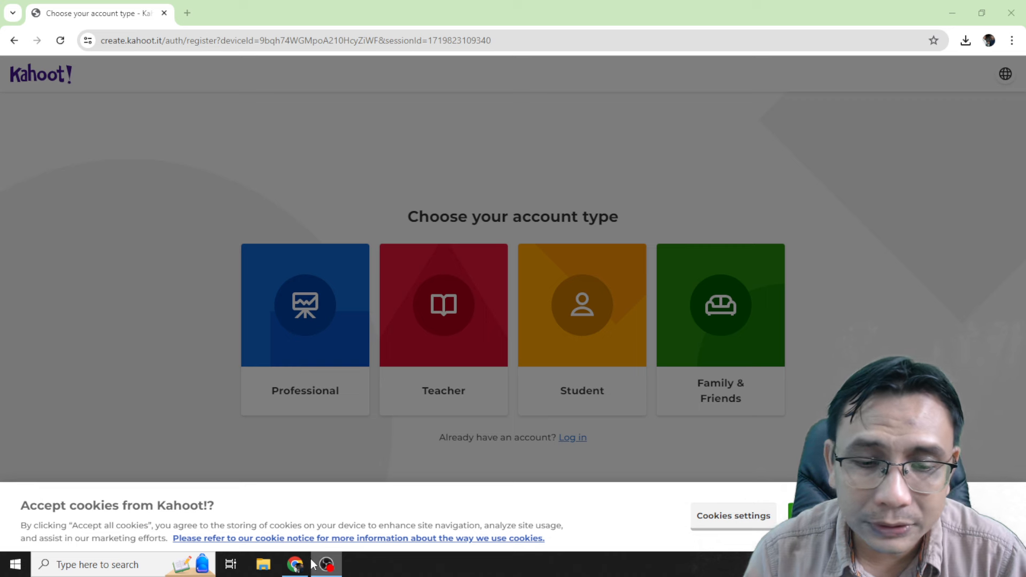
{"action": "mouse_move", "coordinate": [305, 569]}
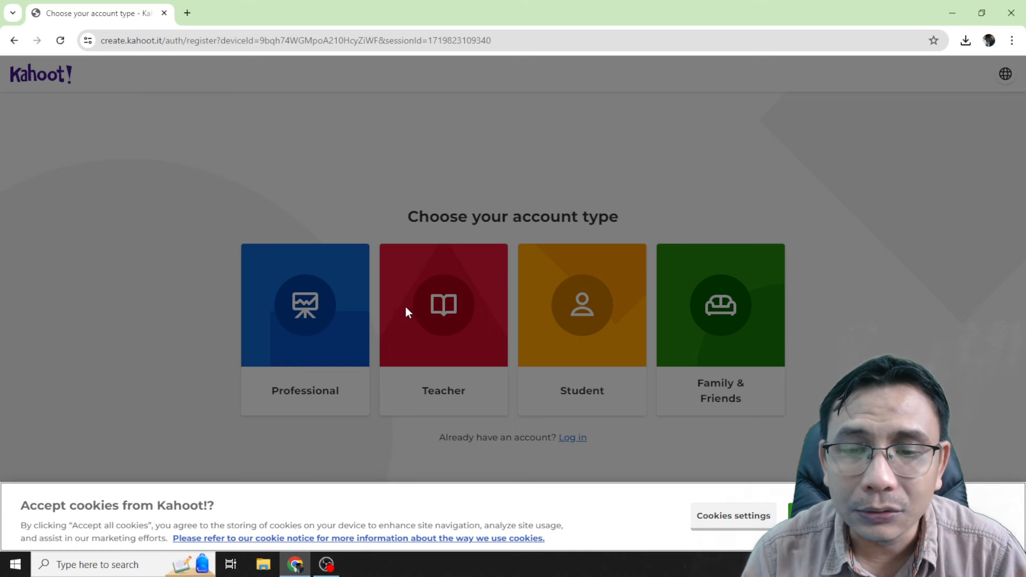
{"action": "left_click", "coordinate": [835, 517]}
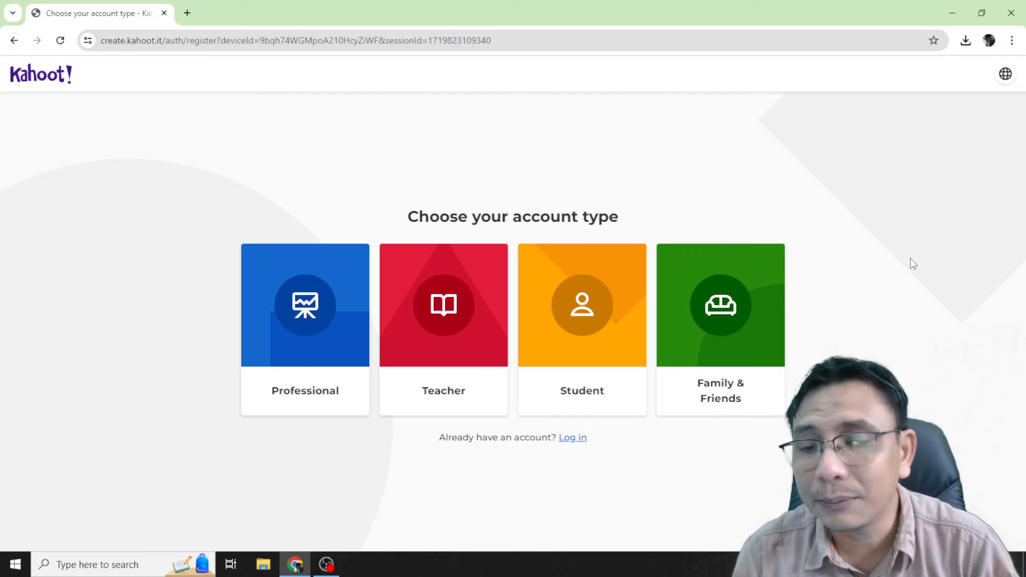
Choose Teacher as the account type and Higher education as the workplace
{"action": "left_click", "coordinate": [475, 306]}
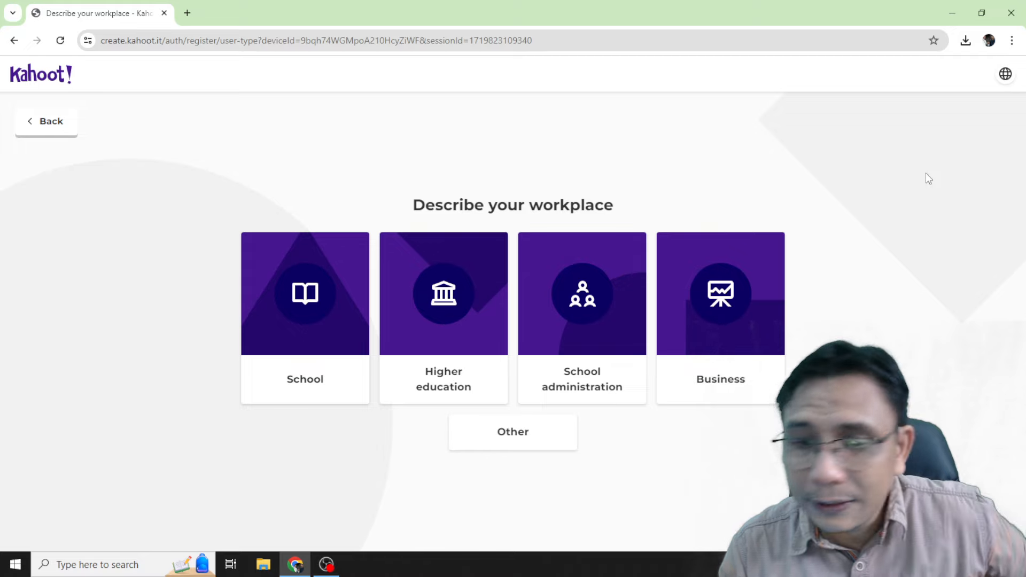
{"action": "left_click", "coordinate": [477, 284]}
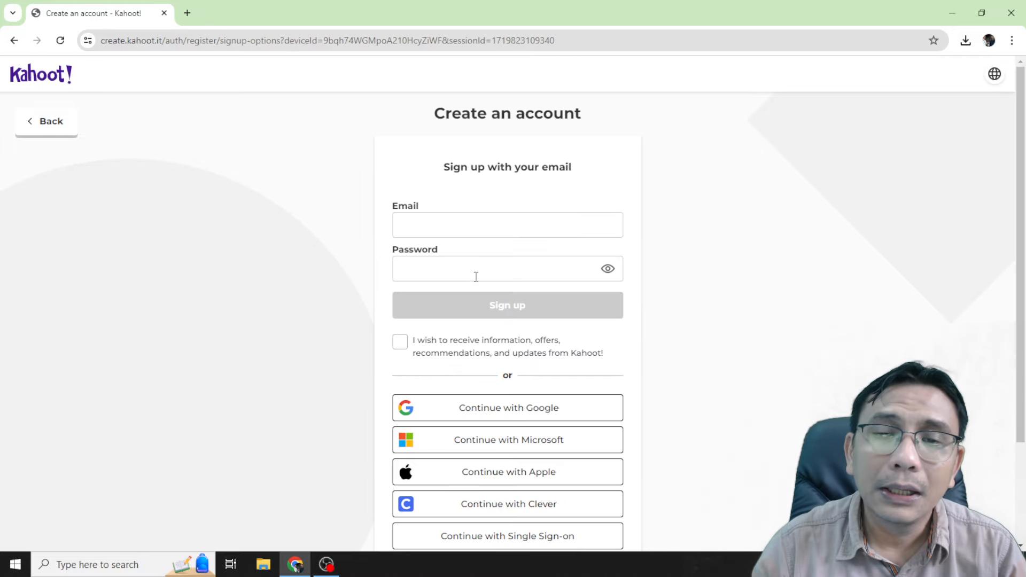
Opt in to receiving information, offers, recommendations and updates from Kahoot! on the account creation form
{"action": "scroll", "coordinate": [552, 227], "scroll_direction": "down", "scroll_amount": 3}
{"action": "scroll", "coordinate": [552, 226], "scroll_direction": "up", "scroll_amount": 3}
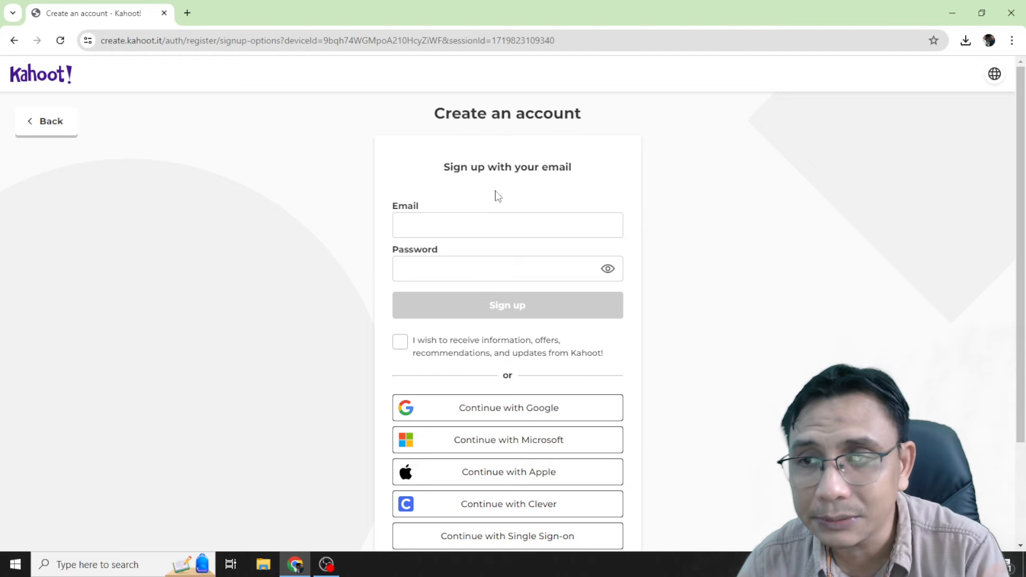
{"action": "scroll", "coordinate": [652, 261], "scroll_direction": "down", "scroll_amount": 2}
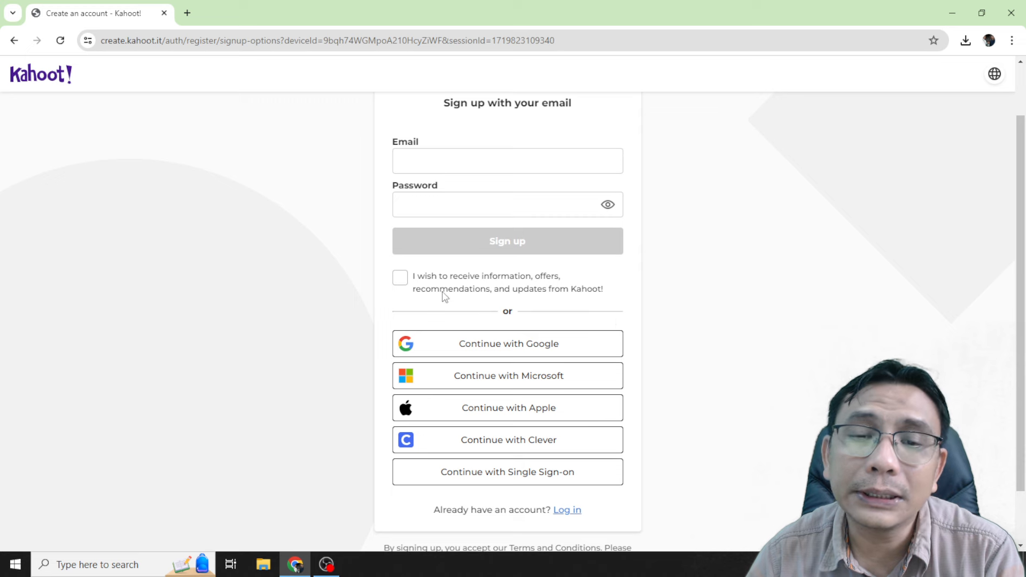
{"action": "left_click", "coordinate": [401, 277]}
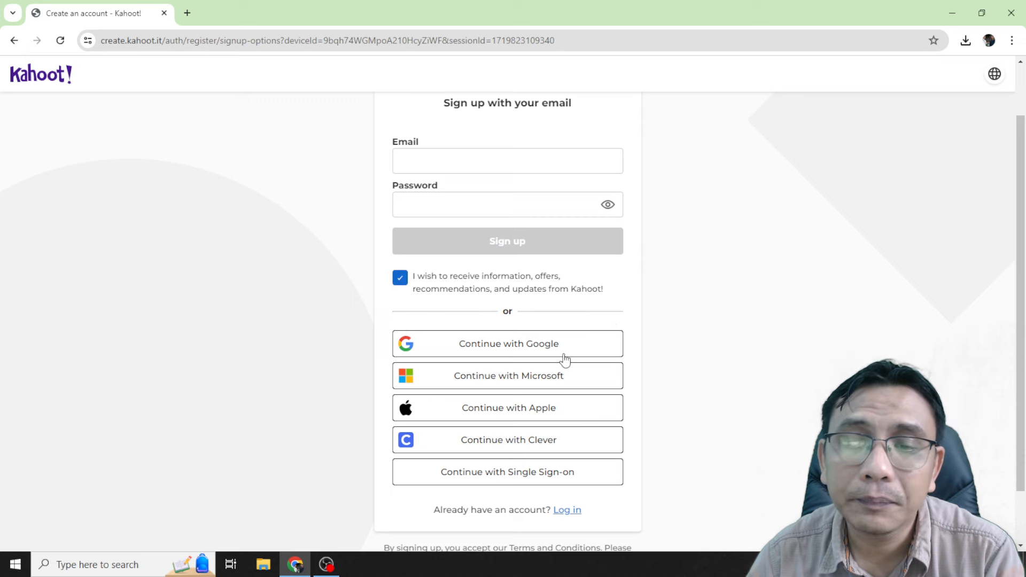
Sign up with Google using the third listed account and confirm creating the new Kahoot! account
{"action": "left_click", "coordinate": [559, 348]}
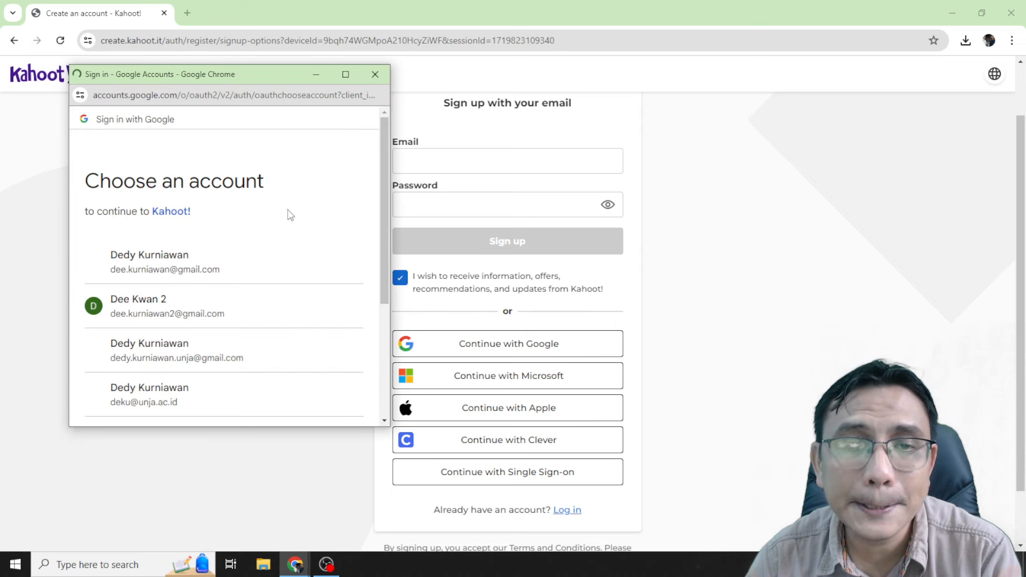
{"action": "left_click", "coordinate": [212, 354]}
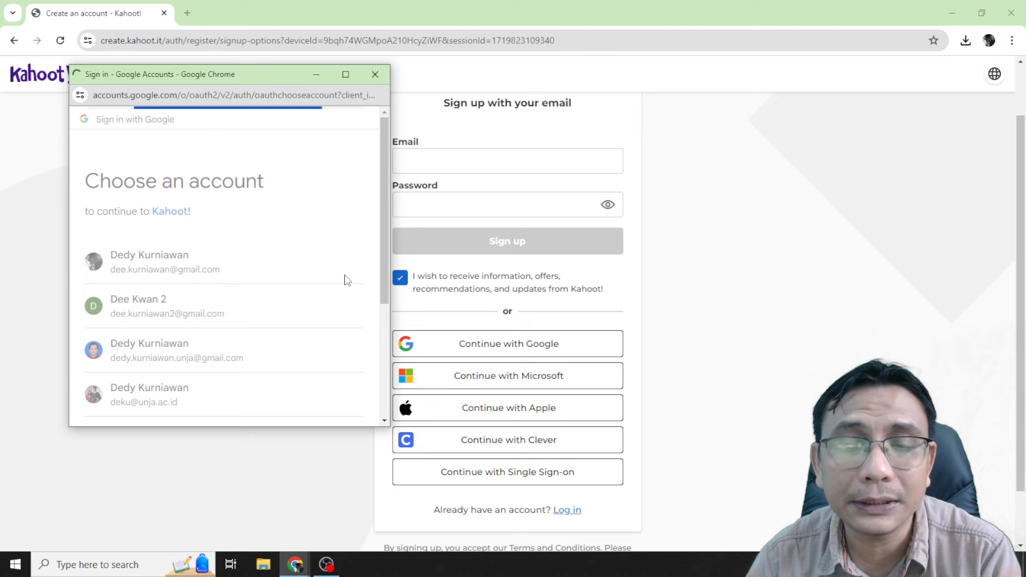
{"action": "left_click", "coordinate": [313, 346]}
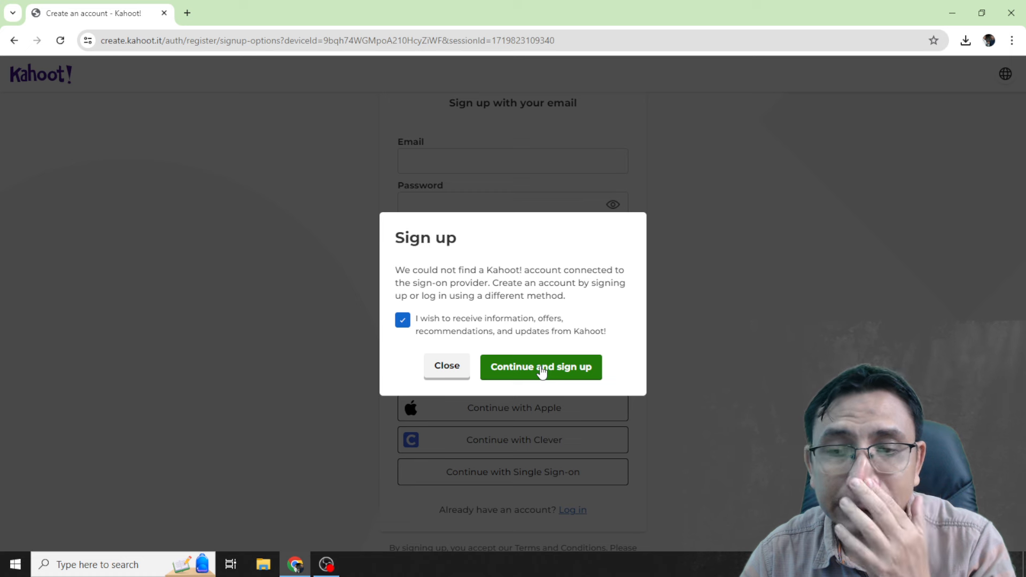
{"action": "left_click", "coordinate": [326, 564]}
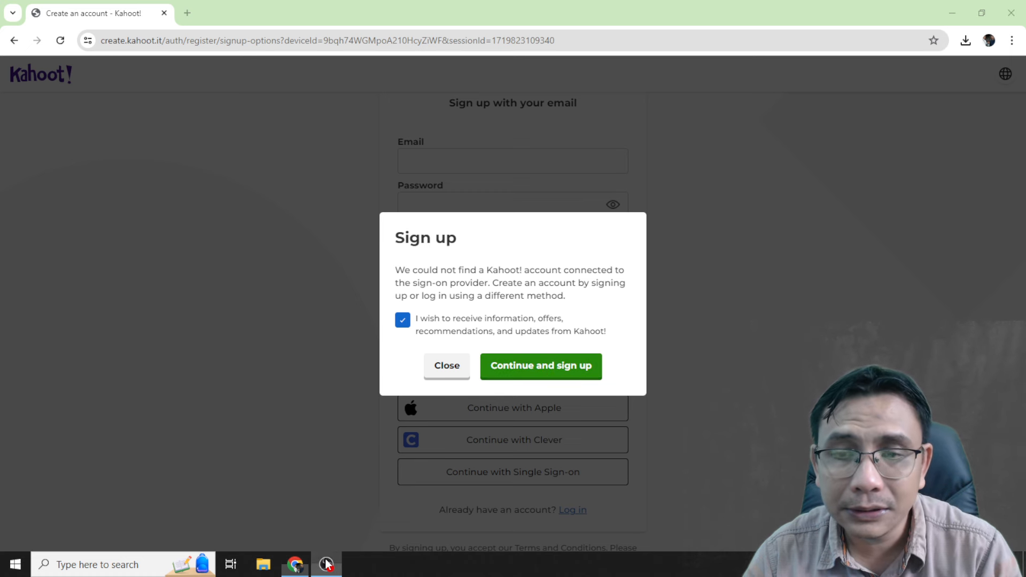
{"action": "left_click", "coordinate": [326, 564]}
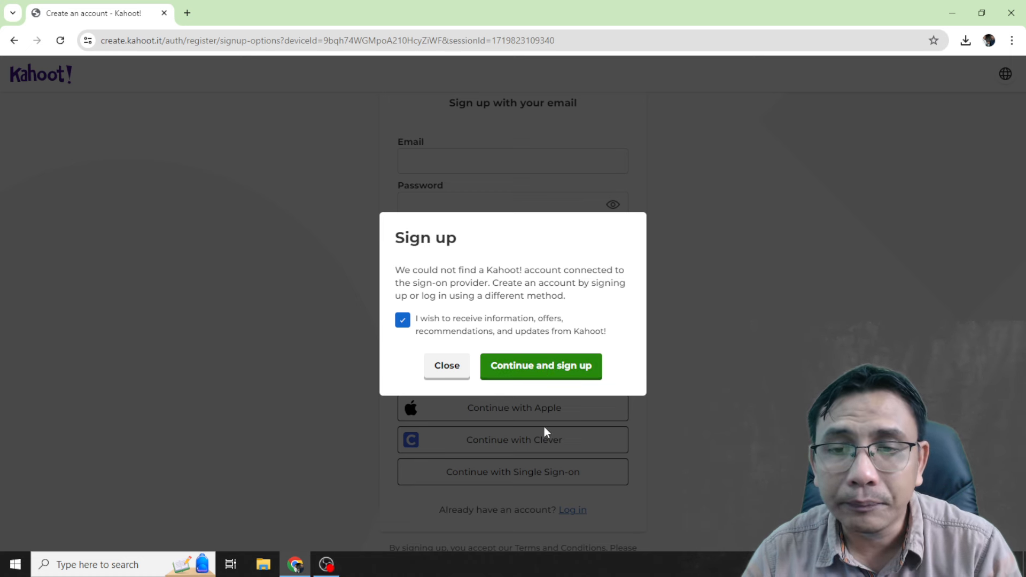
{"action": "left_click", "coordinate": [549, 369]}
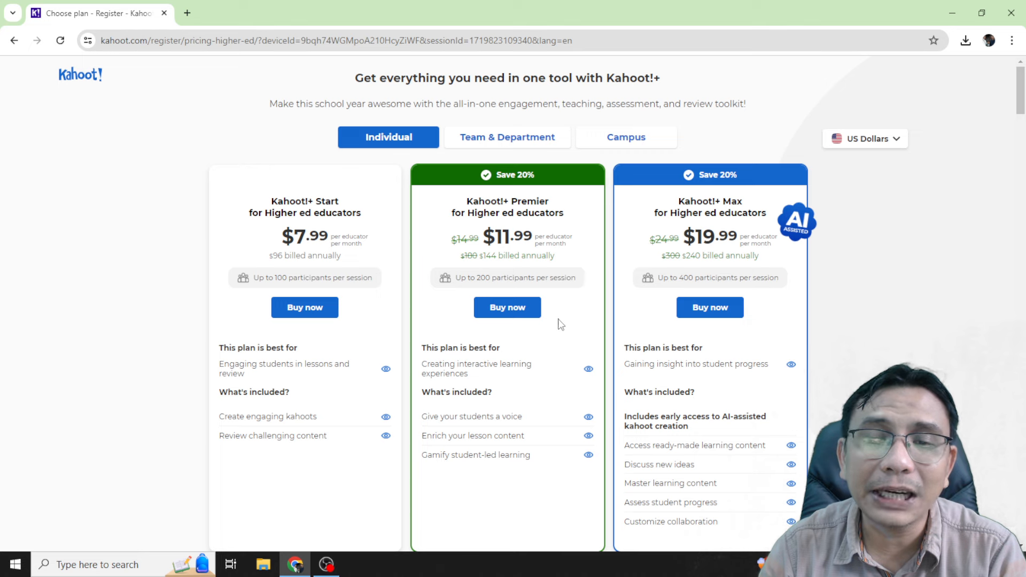
Examine the Individual Kahoot!+ plans for higher ed educators and the free Basic option, comparing prices, participant limits and included features
{"action": "scroll", "coordinate": [588, 316], "scroll_direction": "down", "scroll_amount": 3}
{"action": "scroll", "coordinate": [561, 305], "scroll_direction": "up", "scroll_amount": 3}
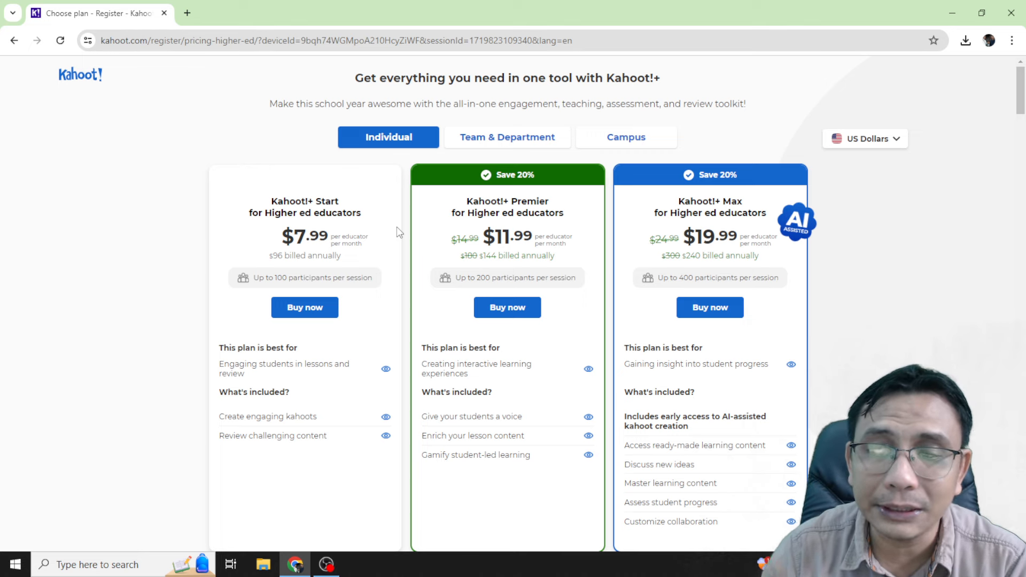
{"action": "scroll", "coordinate": [397, 230], "scroll_direction": "down", "scroll_amount": 4}
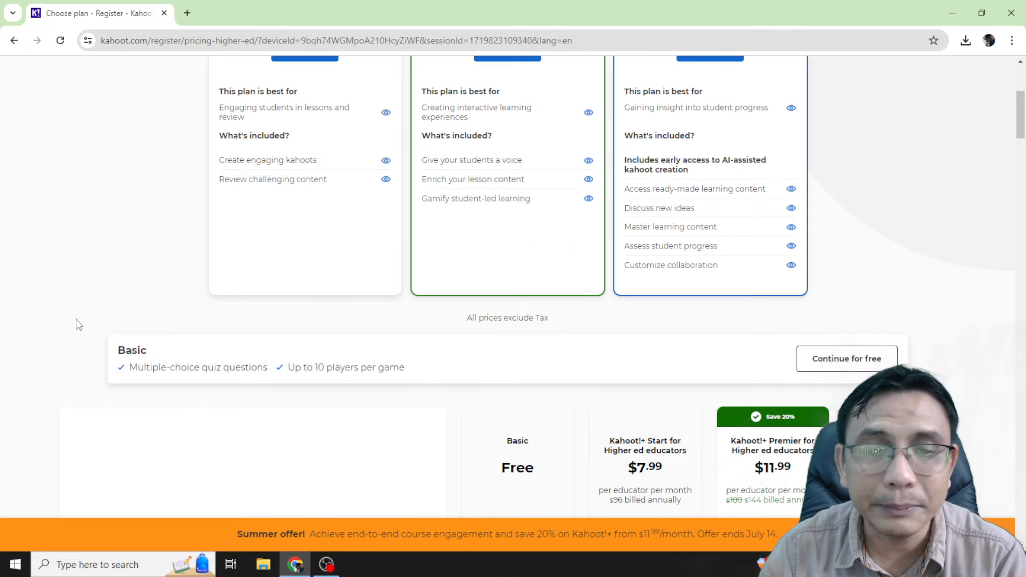
{"action": "scroll", "coordinate": [367, 204], "scroll_direction": "up", "scroll_amount": 3}
{"action": "scroll", "coordinate": [422, 272], "scroll_direction": "down", "scroll_amount": 4}
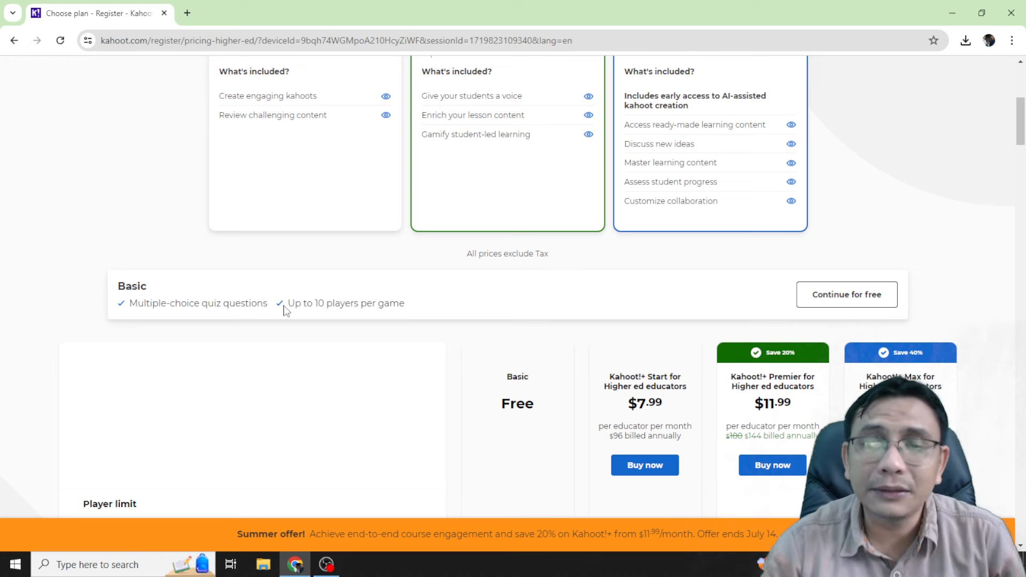
{"action": "scroll", "coordinate": [279, 277], "scroll_direction": "up", "scroll_amount": 6}
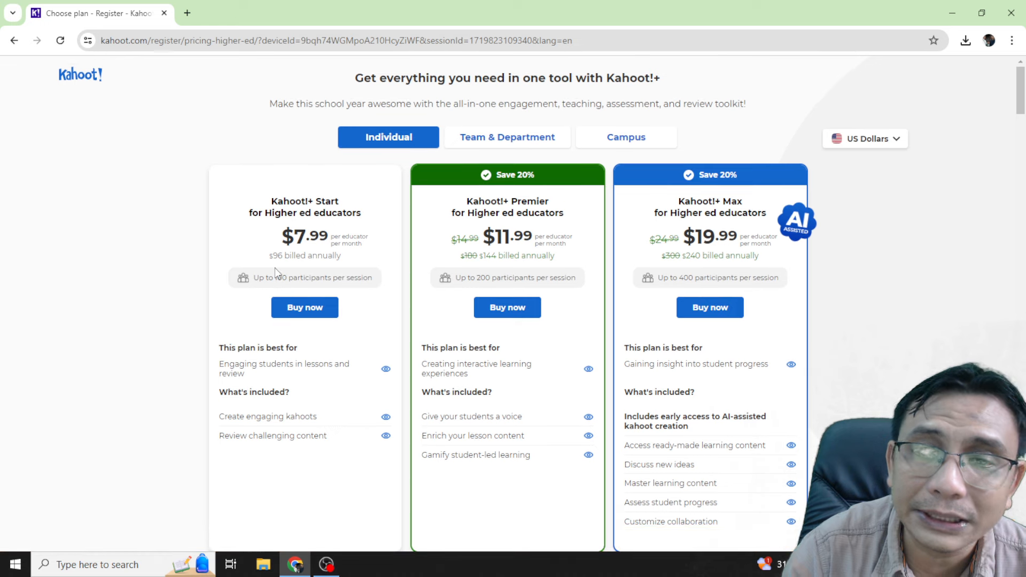
{"action": "scroll", "coordinate": [247, 235], "scroll_direction": "down", "scroll_amount": 4}
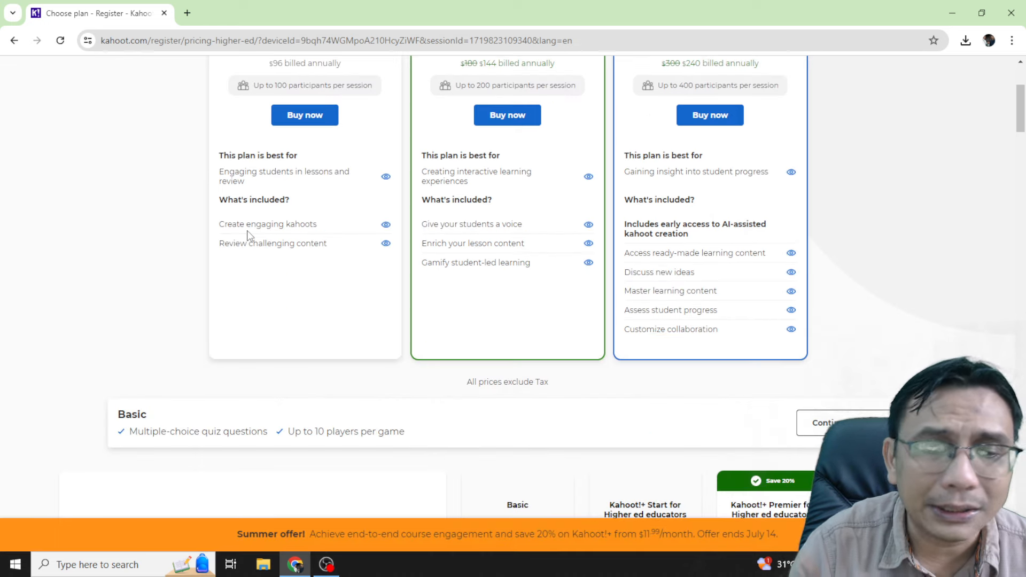
{"action": "scroll", "coordinate": [194, 218], "scroll_direction": "down", "scroll_amount": 2}
{"action": "scroll", "coordinate": [196, 218], "scroll_direction": "up", "scroll_amount": 3}
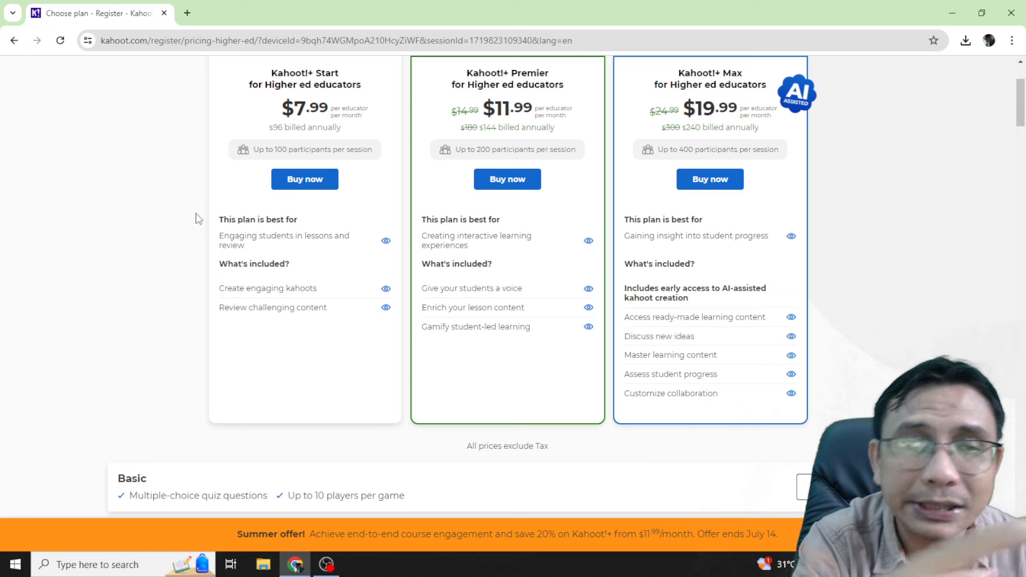
{"action": "scroll", "coordinate": [11, 375], "scroll_direction": "up", "scroll_amount": 2}
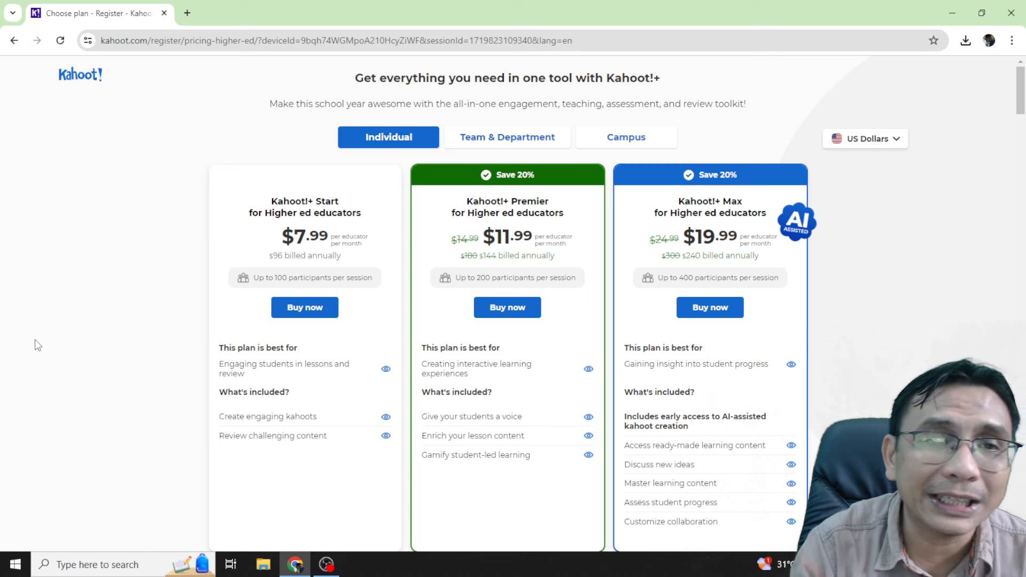
{"action": "left_click", "coordinate": [327, 565]}
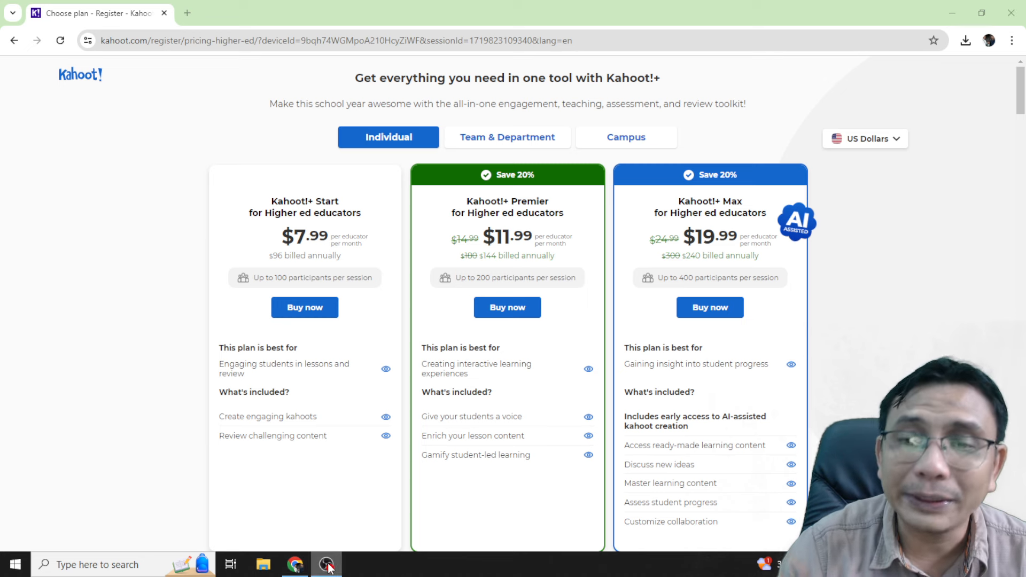
{"action": "mouse_move", "coordinate": [298, 563]}
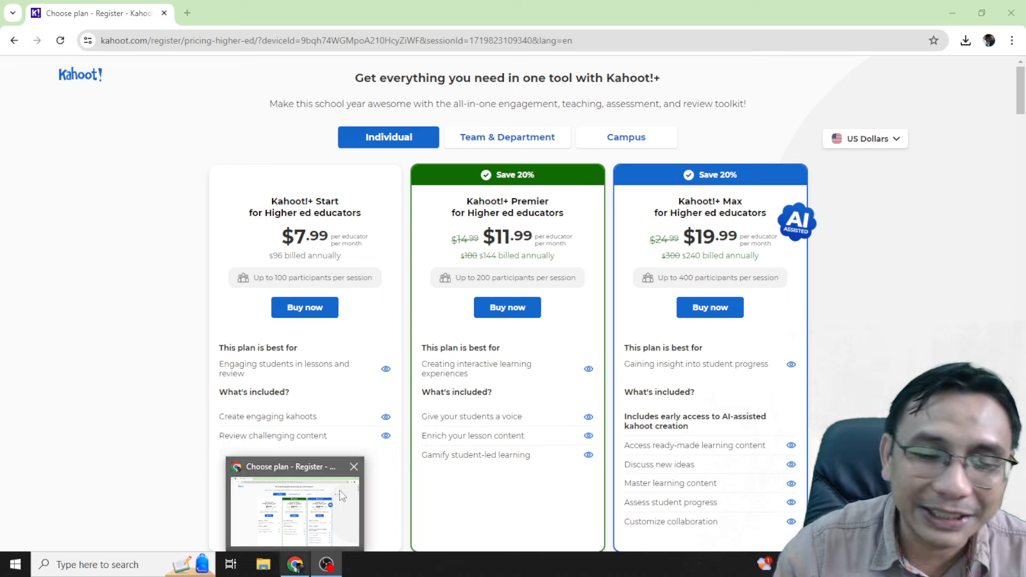
Review the detailed feature comparison table of the Basic, Start, Premier and Max plans
{"action": "mouse_move", "coordinate": [317, 575]}
{"action": "scroll", "coordinate": [422, 267], "scroll_direction": "down", "scroll_amount": 8}
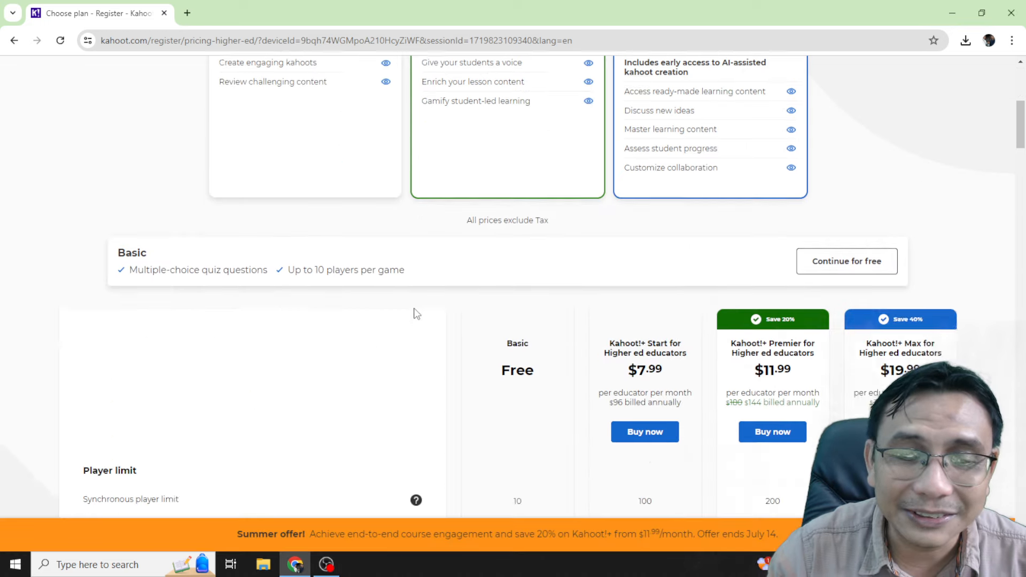
{"action": "scroll", "coordinate": [694, 261], "scroll_direction": "up", "scroll_amount": 2}
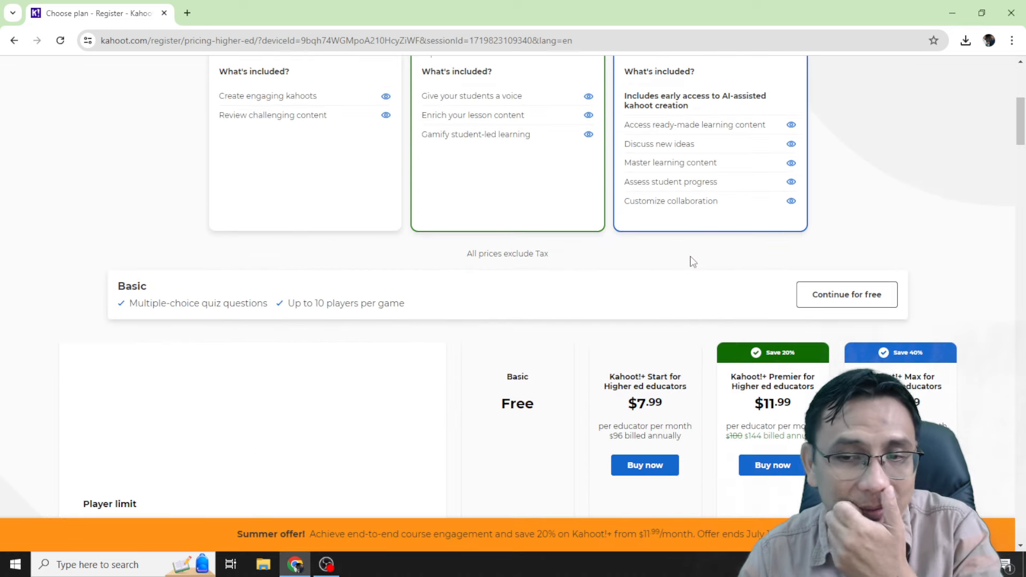
{"action": "scroll", "coordinate": [694, 262], "scroll_direction": "down", "scroll_amount": 1}
{"action": "scroll", "coordinate": [693, 262], "scroll_direction": "down", "scroll_amount": 5}
{"action": "scroll", "coordinate": [693, 262], "scroll_direction": "down", "scroll_amount": 10}
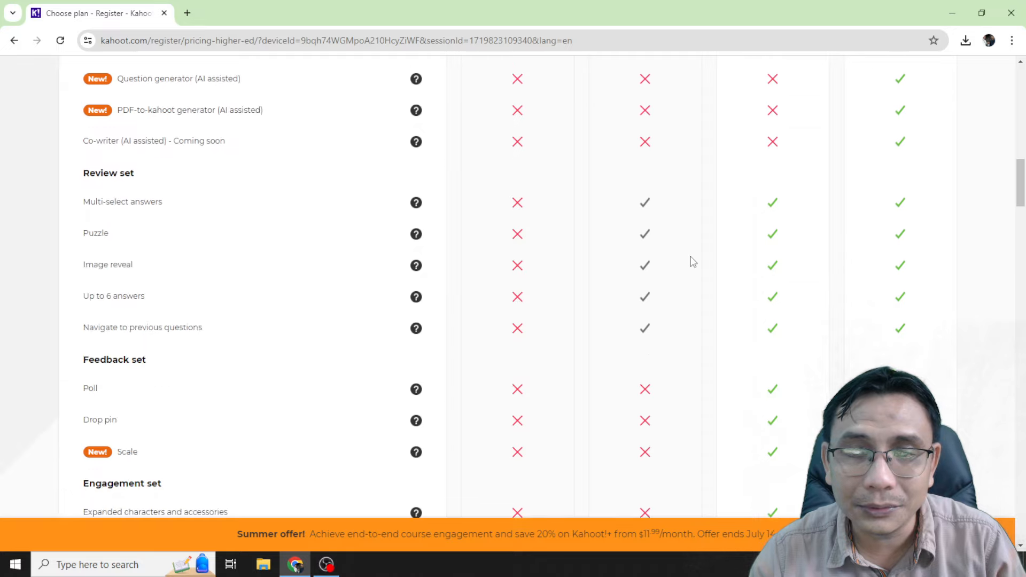
{"action": "scroll", "coordinate": [693, 262], "scroll_direction": "down", "scroll_amount": 20}
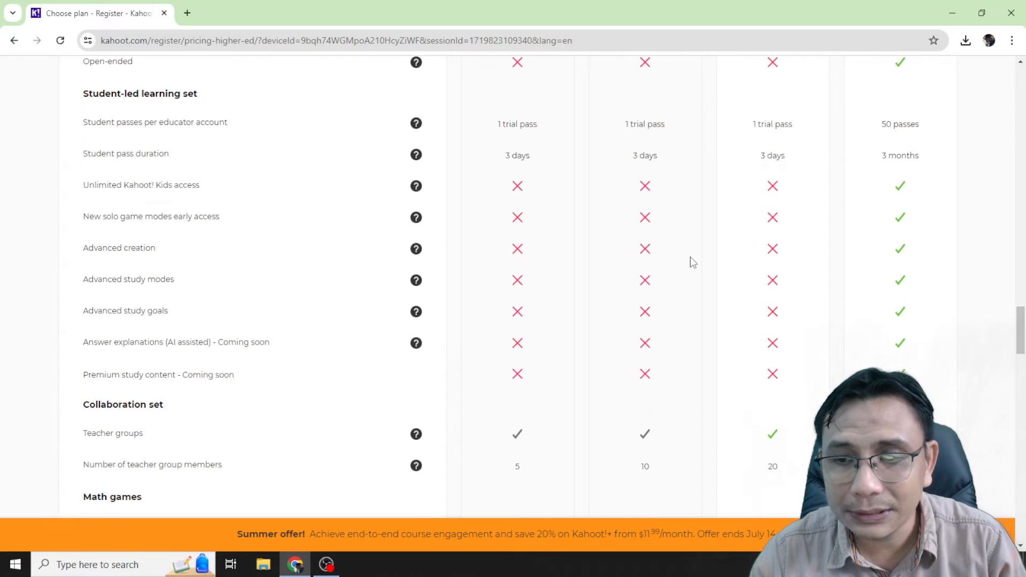
{"action": "scroll", "coordinate": [625, 273], "scroll_direction": "down", "scroll_amount": 6}
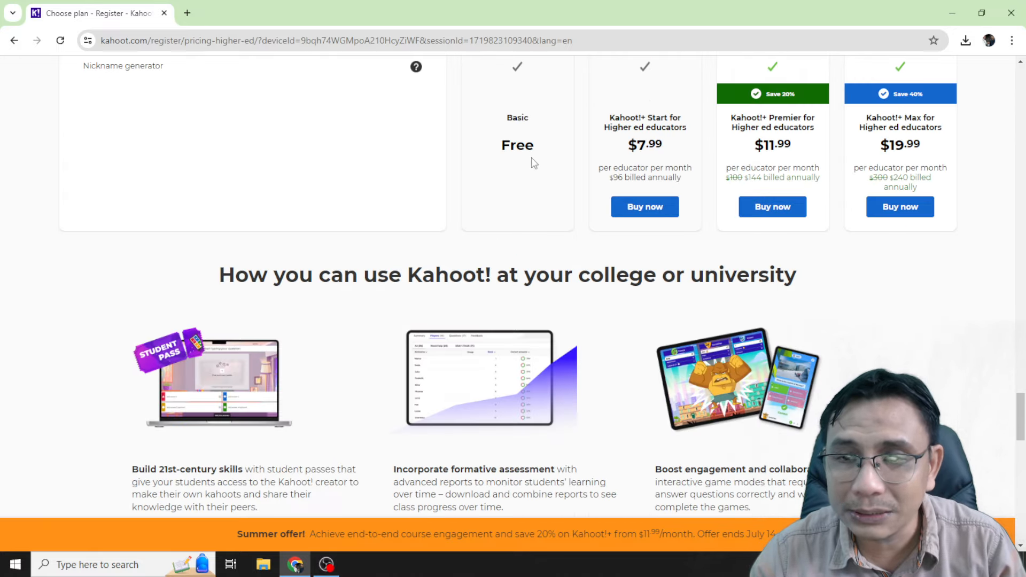
{"action": "scroll", "coordinate": [522, 178], "scroll_direction": "up", "scroll_amount": 2}
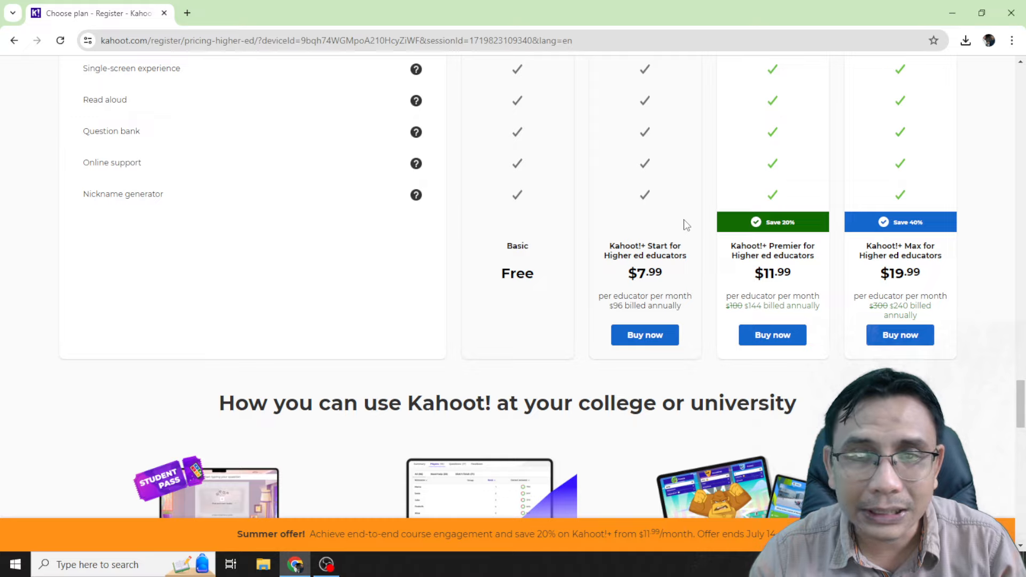
{"action": "scroll", "coordinate": [676, 235], "scroll_direction": "up", "scroll_amount": 1}
{"action": "scroll", "coordinate": [673, 229], "scroll_direction": "down", "scroll_amount": 6}
{"action": "scroll", "coordinate": [676, 218], "scroll_direction": "up", "scroll_amount": 20}
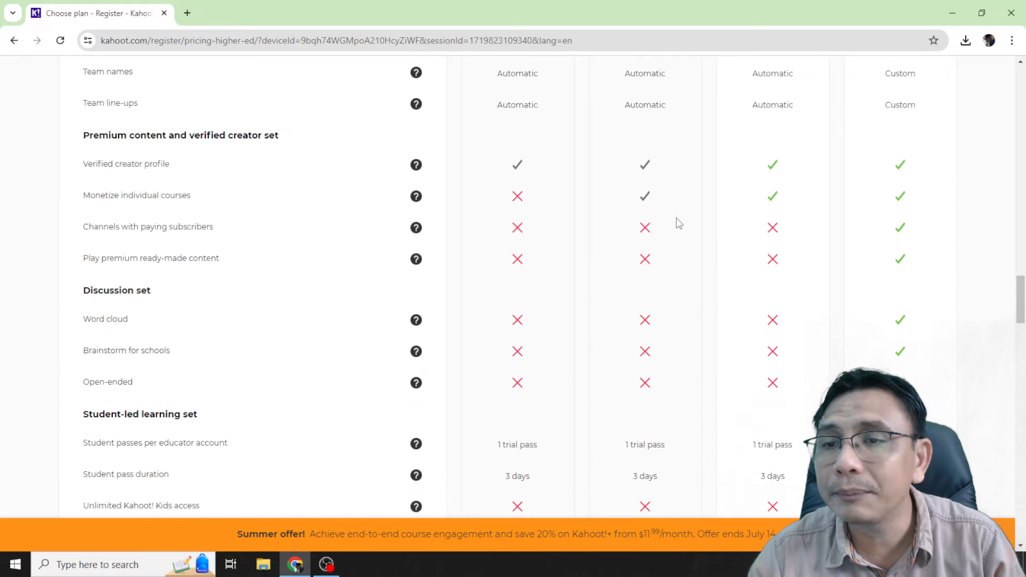
{"action": "scroll", "coordinate": [676, 217], "scroll_direction": "up", "scroll_amount": 20}
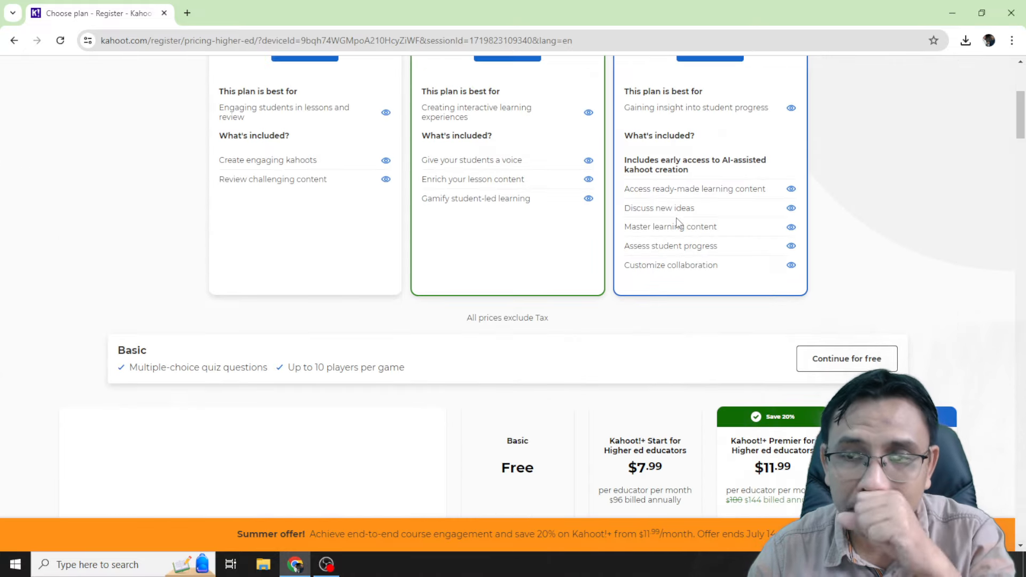
Continue for free with the Basic plan to enter the account's home page
{"action": "left_click", "coordinate": [842, 359]}
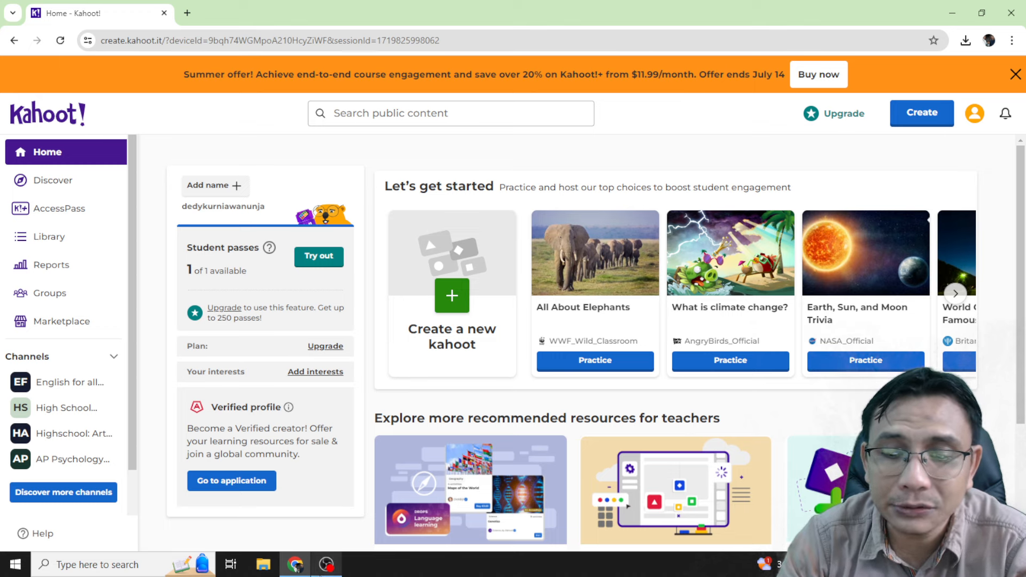
{"action": "left_click", "coordinate": [324, 572]}
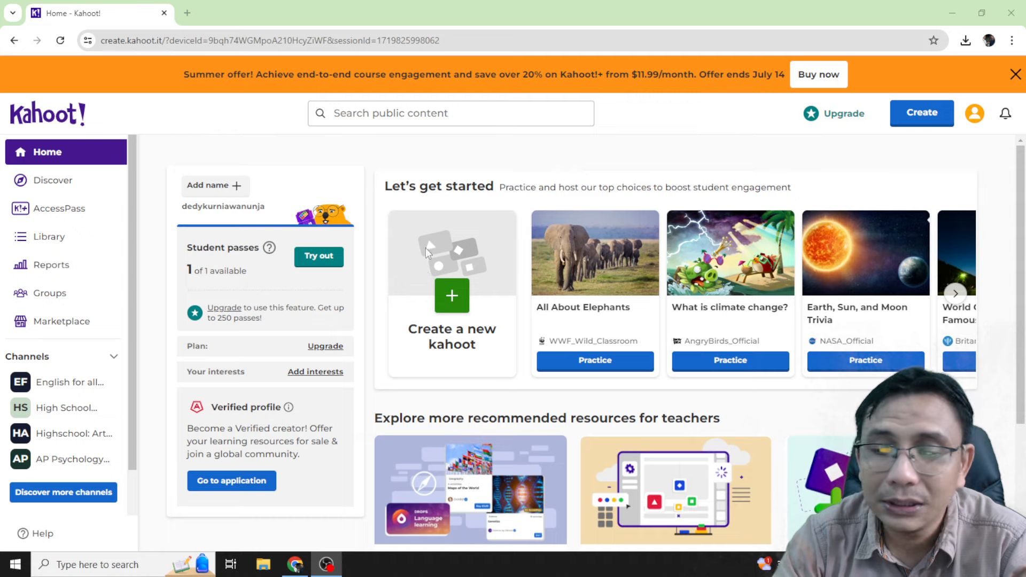
{"action": "left_click", "coordinate": [340, 553]}
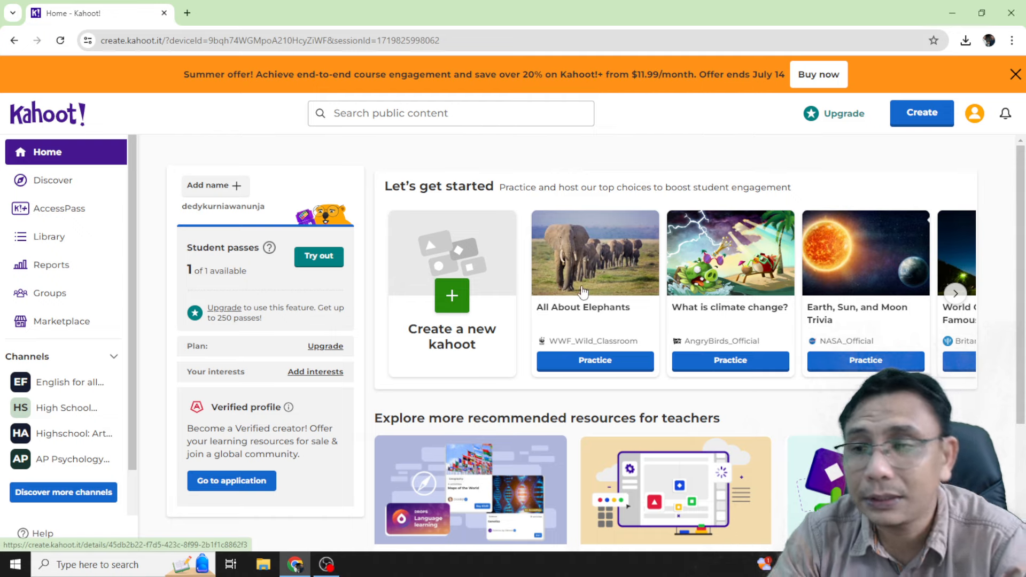
Create a new kahoot from a blank canvas
{"action": "scroll", "coordinate": [631, 213], "scroll_direction": "down", "scroll_amount": 3}
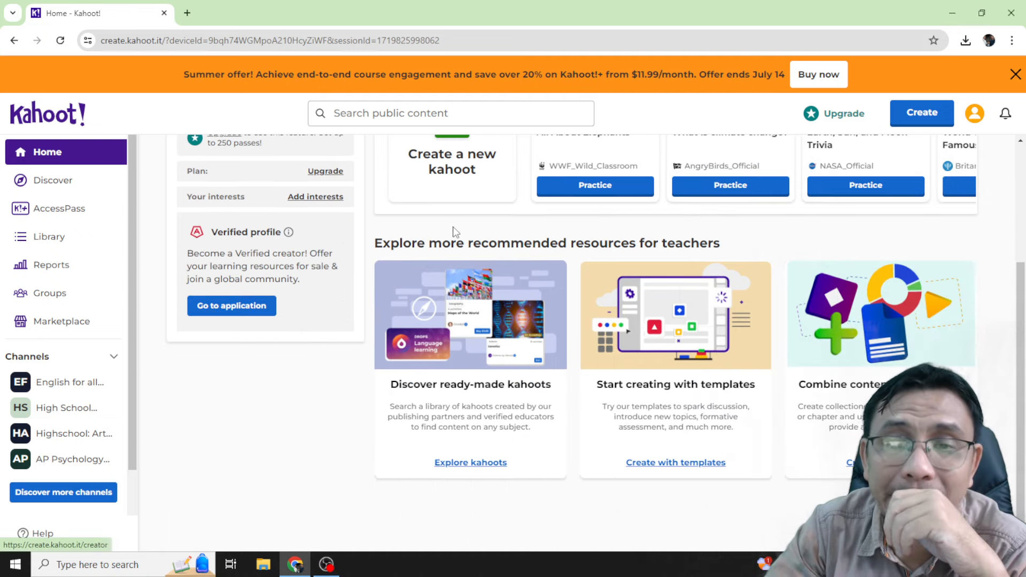
{"action": "scroll", "coordinate": [454, 230], "scroll_direction": "up", "scroll_amount": 3}
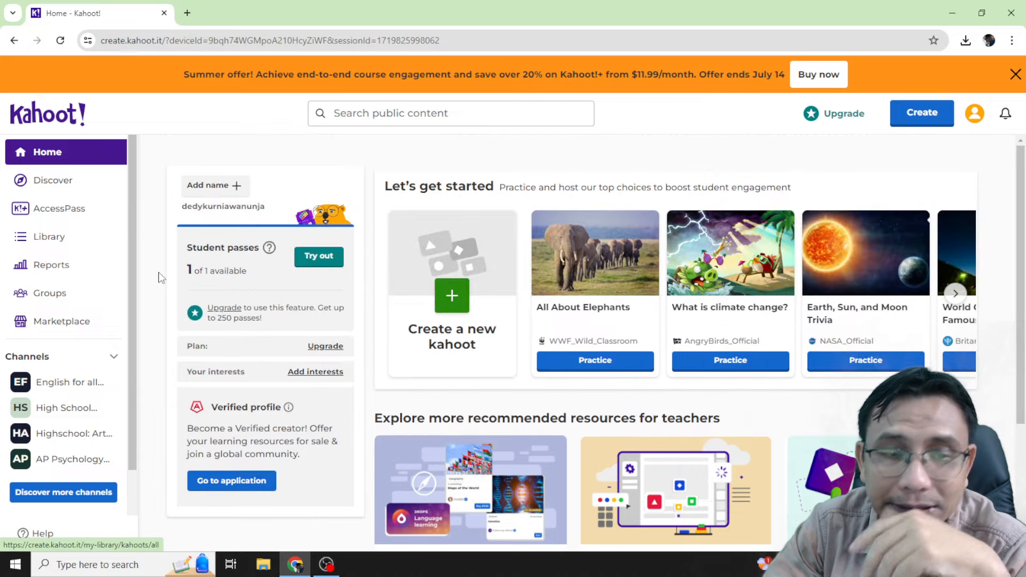
{"action": "left_click", "coordinate": [922, 117]}
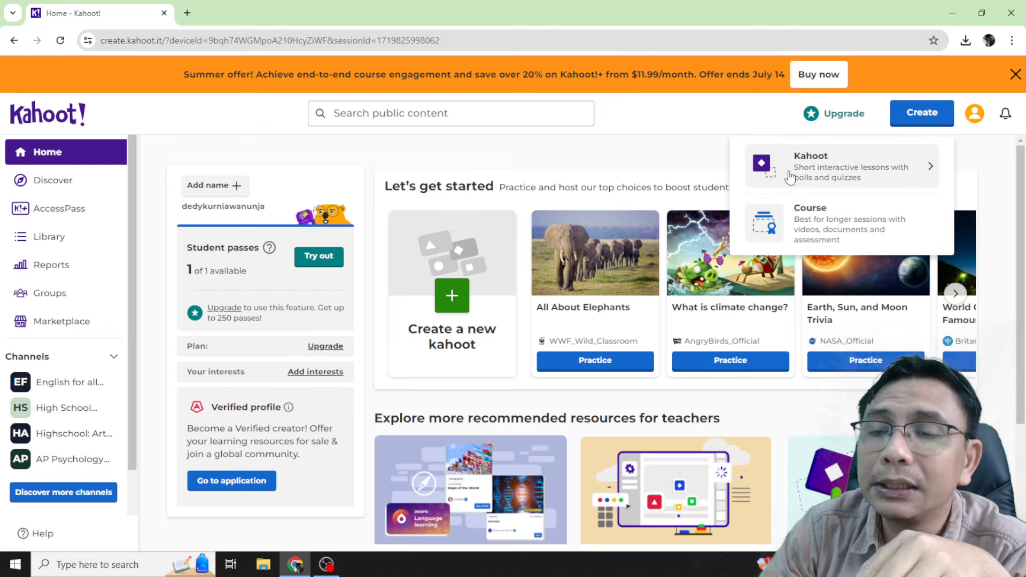
{"action": "left_click", "coordinate": [844, 178]}
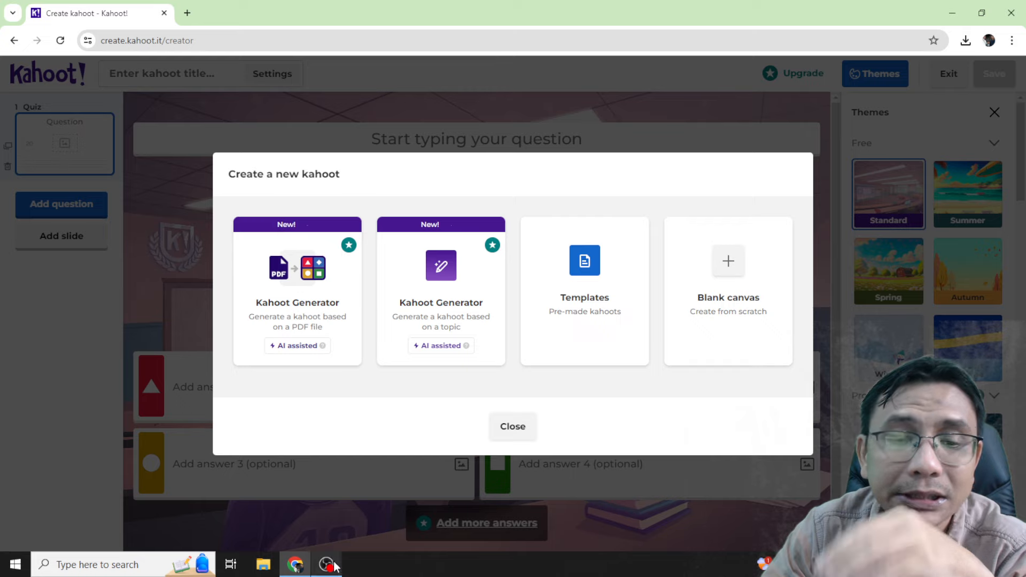
{"action": "mouse_move", "coordinate": [327, 561]}
{"action": "mouse_move", "coordinate": [373, 525]}
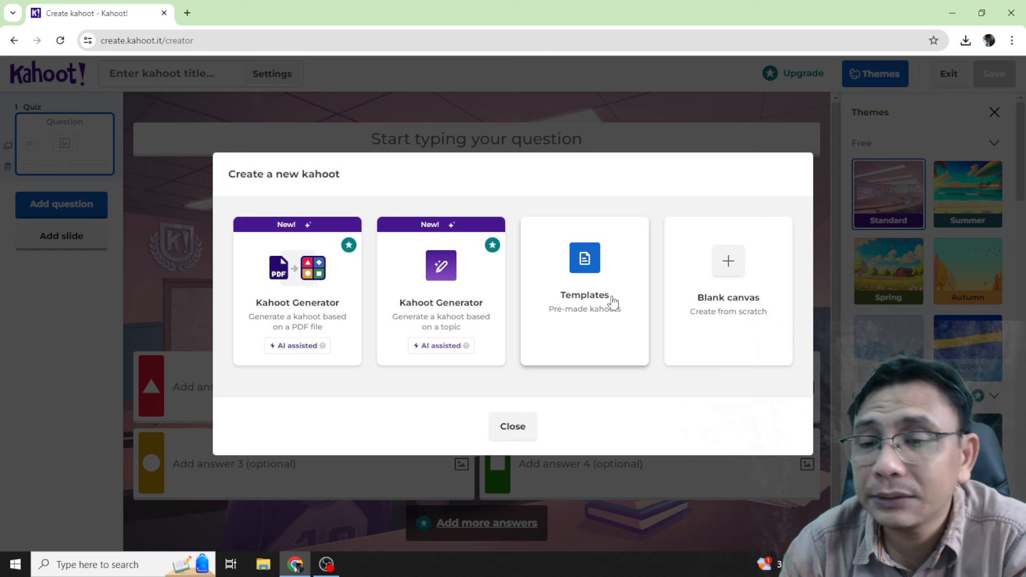
{"action": "left_click", "coordinate": [737, 267]}
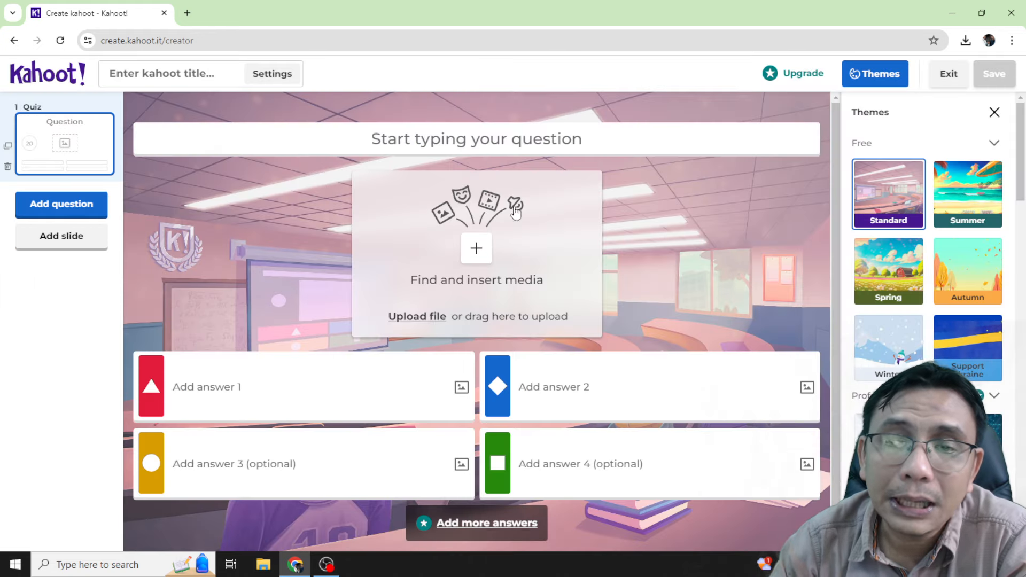
{"action": "left_click", "coordinate": [455, 135]}
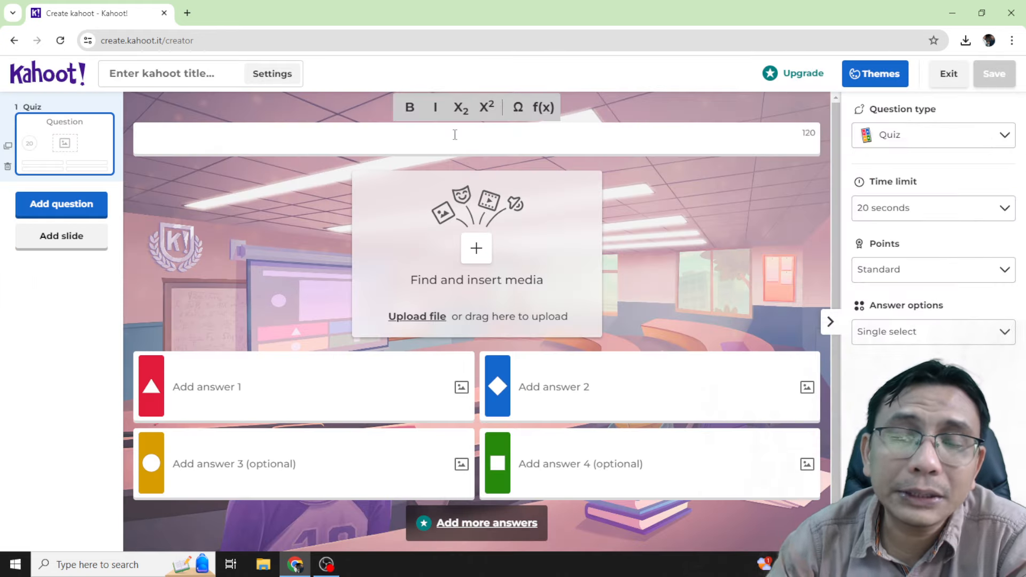
{"action": "left_click", "coordinate": [207, 77]}
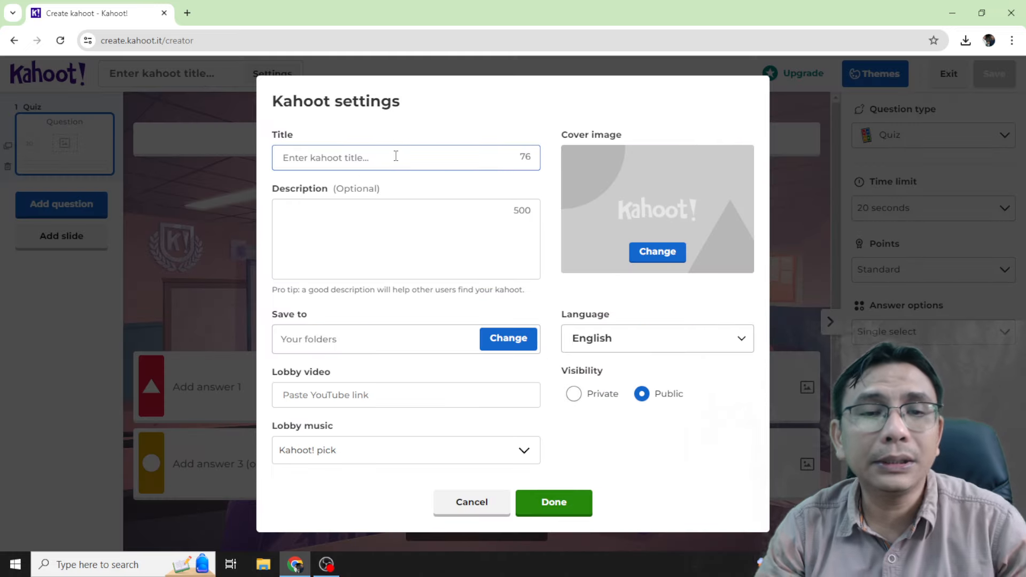
{"action": "left_click", "coordinate": [489, 503]}
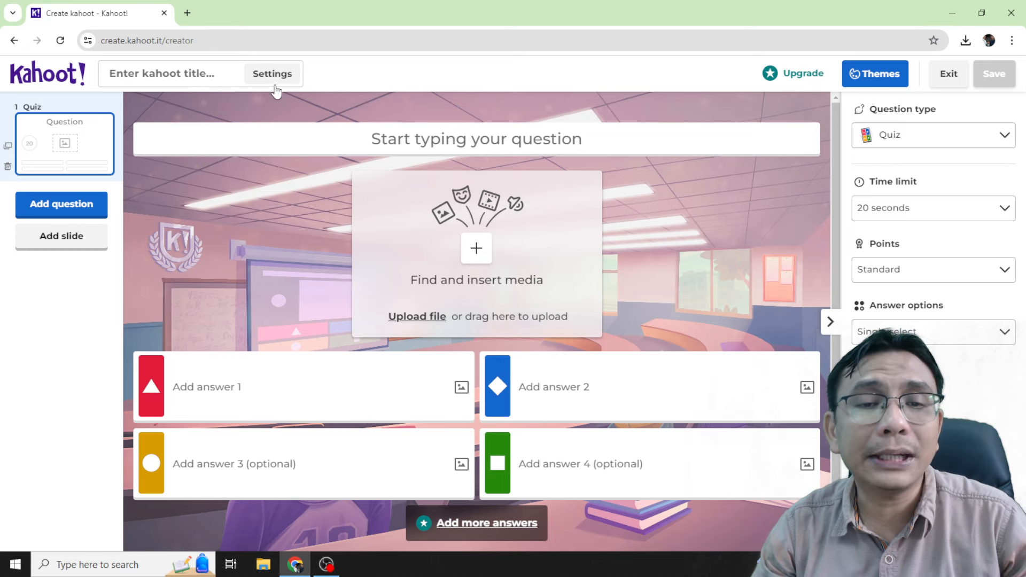
Title the kahoot "Quiz 1" in its settings
{"action": "left_click", "coordinate": [225, 73]}
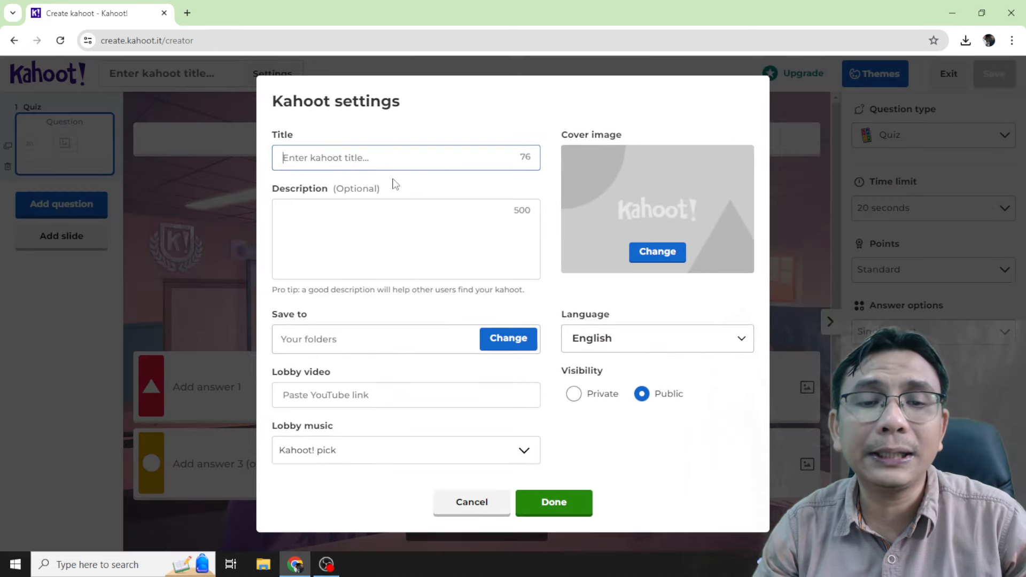
{"action": "type", "text": "Quiz 1"}
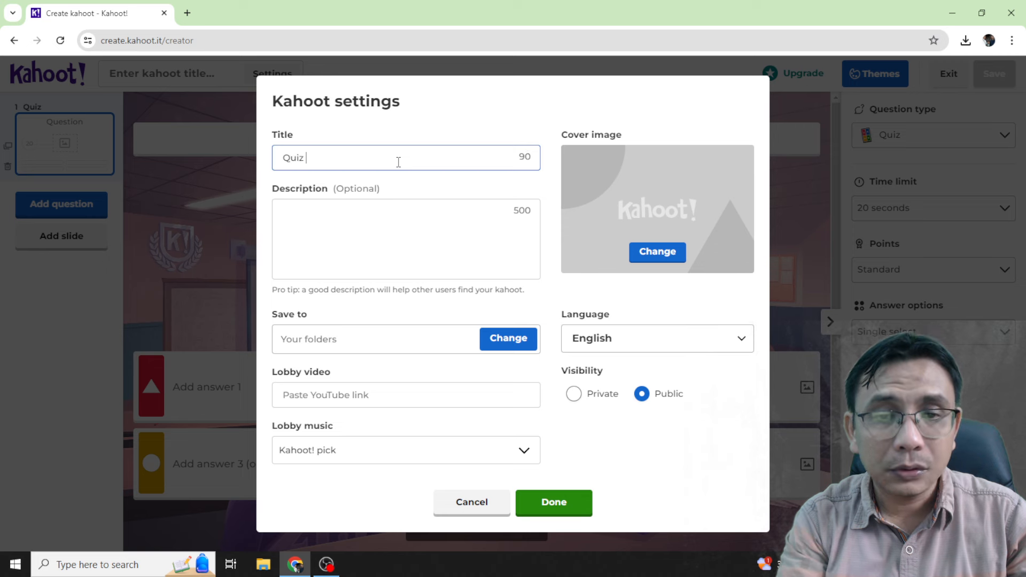
{"action": "left_click", "coordinate": [402, 219]}
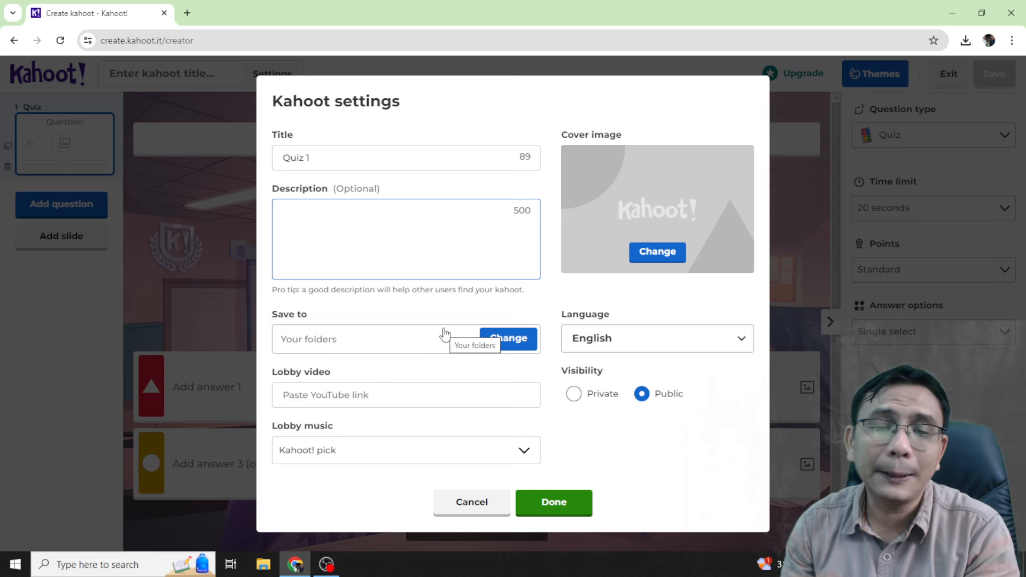
Examine the lobby video option and the available lobby music tracks in the kahoot settings
{"action": "left_click", "coordinate": [495, 388]}
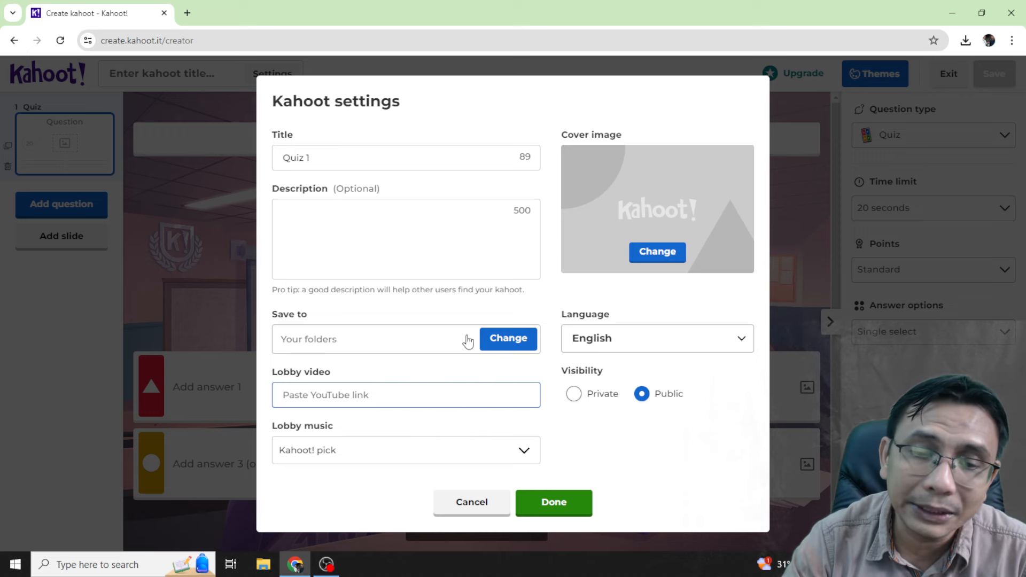
{"action": "left_click", "coordinate": [525, 454]}
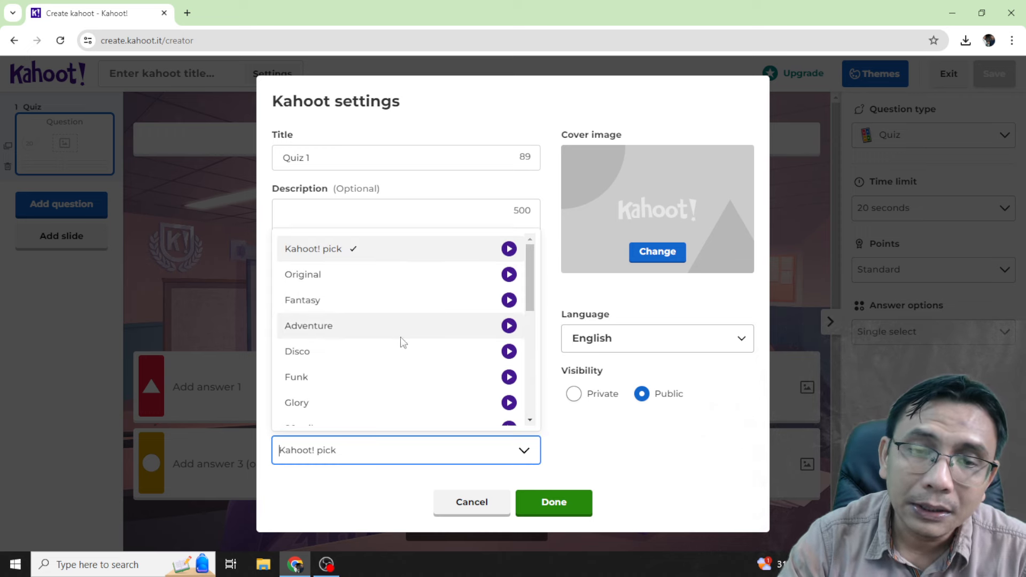
{"action": "scroll", "coordinate": [402, 342], "scroll_direction": "down", "scroll_amount": 6}
{"action": "scroll", "coordinate": [405, 355], "scroll_direction": "up", "scroll_amount": 6}
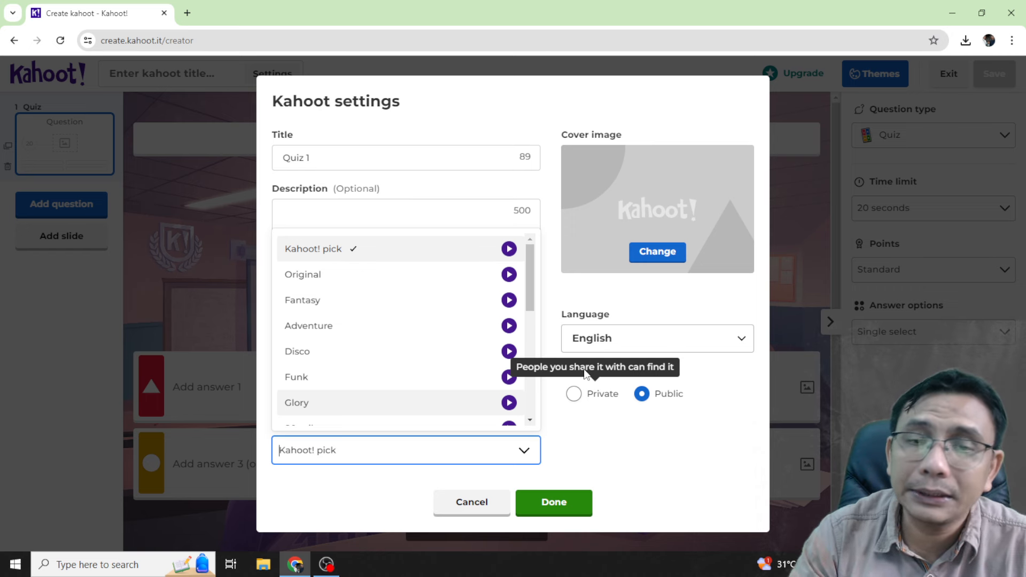
{"action": "left_click", "coordinate": [703, 473]}
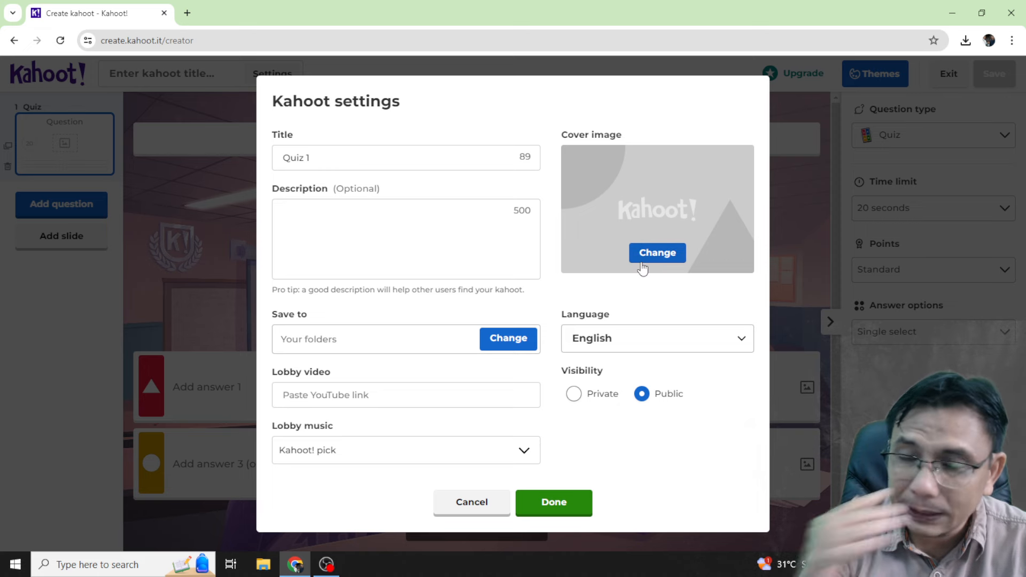
Add the Getty Images picture of a dotted loading circle above a person as cover image and apply the kahoot settings
{"action": "left_click", "coordinate": [658, 254]}
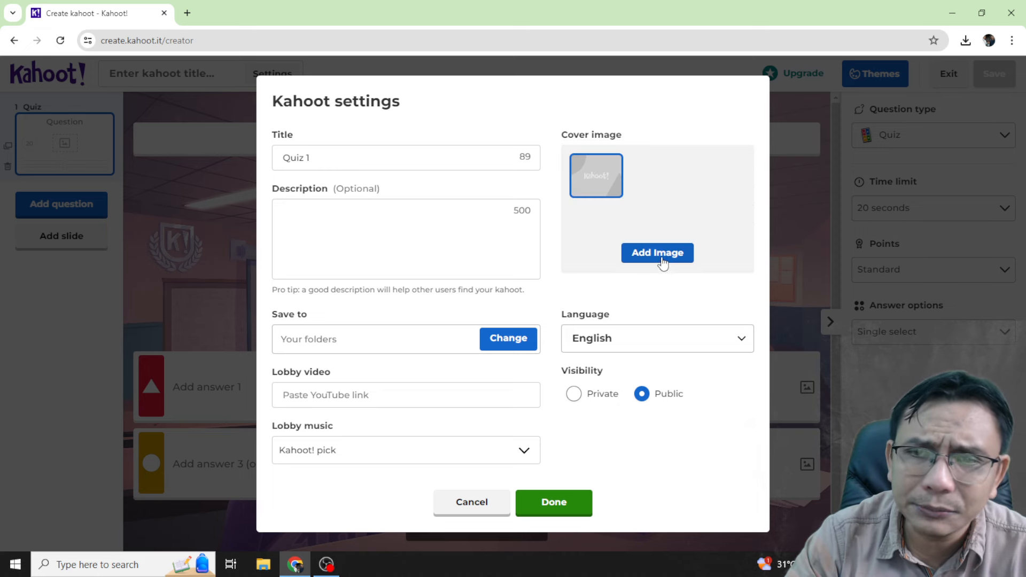
{"action": "left_click", "coordinate": [659, 253]}
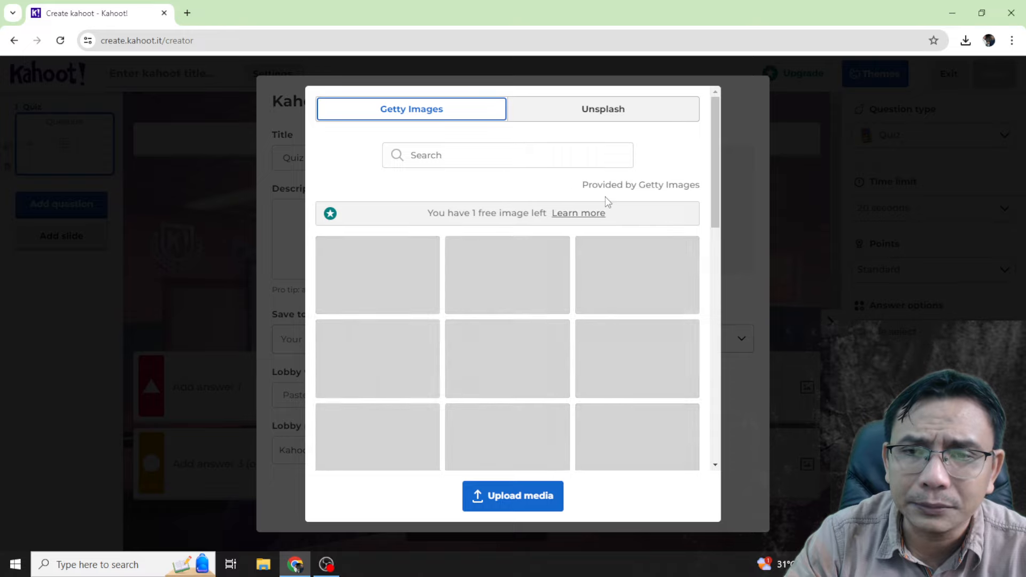
{"action": "scroll", "coordinate": [482, 336], "scroll_direction": "down", "scroll_amount": 1}
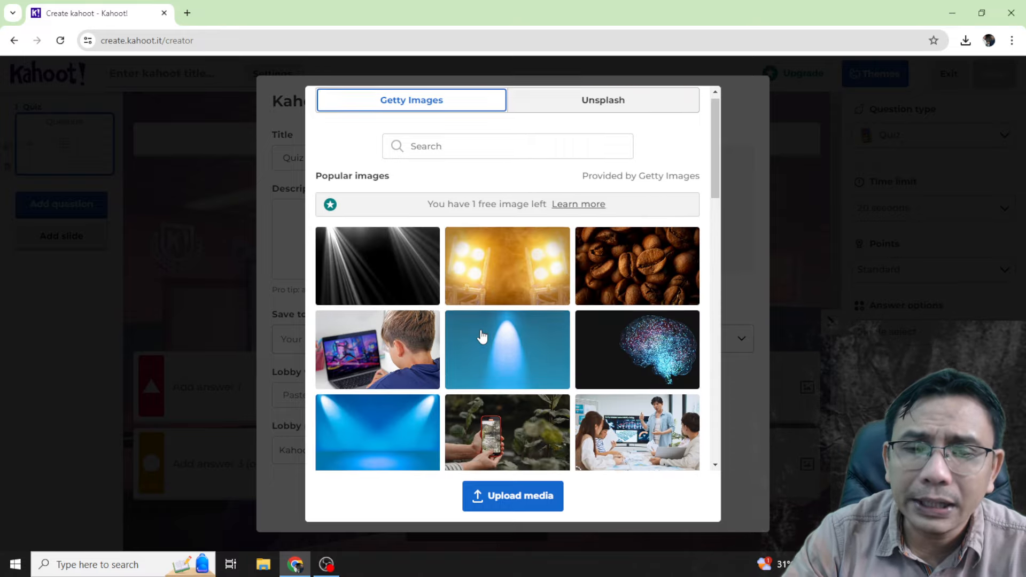
{"action": "scroll", "coordinate": [482, 337], "scroll_direction": "down", "scroll_amount": 8}
{"action": "scroll", "coordinate": [541, 356], "scroll_direction": "up", "scroll_amount": 9}
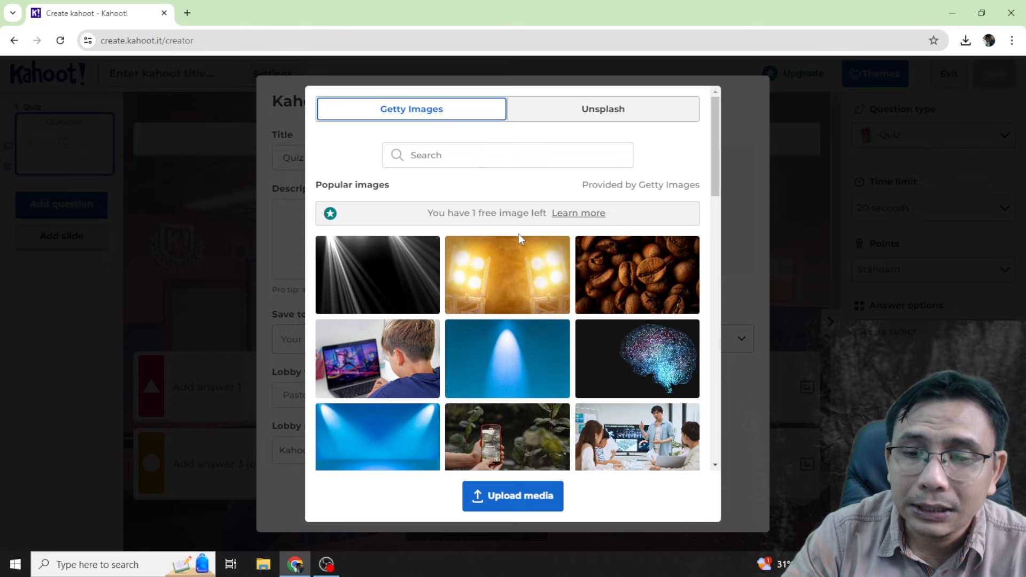
{"action": "scroll", "coordinate": [545, 331], "scroll_direction": "down", "scroll_amount": 3}
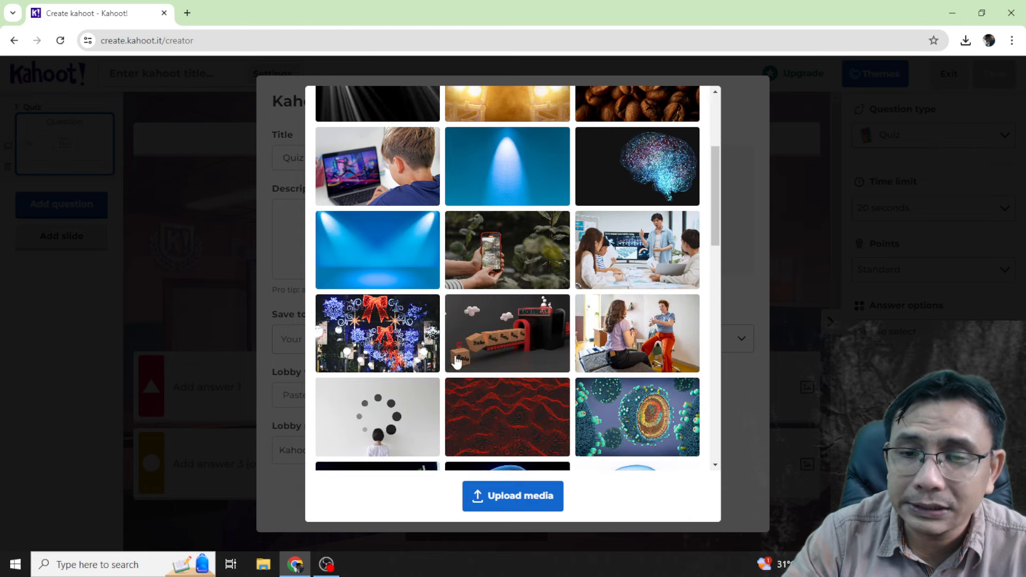
{"action": "scroll", "coordinate": [543, 355], "scroll_direction": "down", "scroll_amount": 2}
{"action": "scroll", "coordinate": [432, 281], "scroll_direction": "down", "scroll_amount": 3}
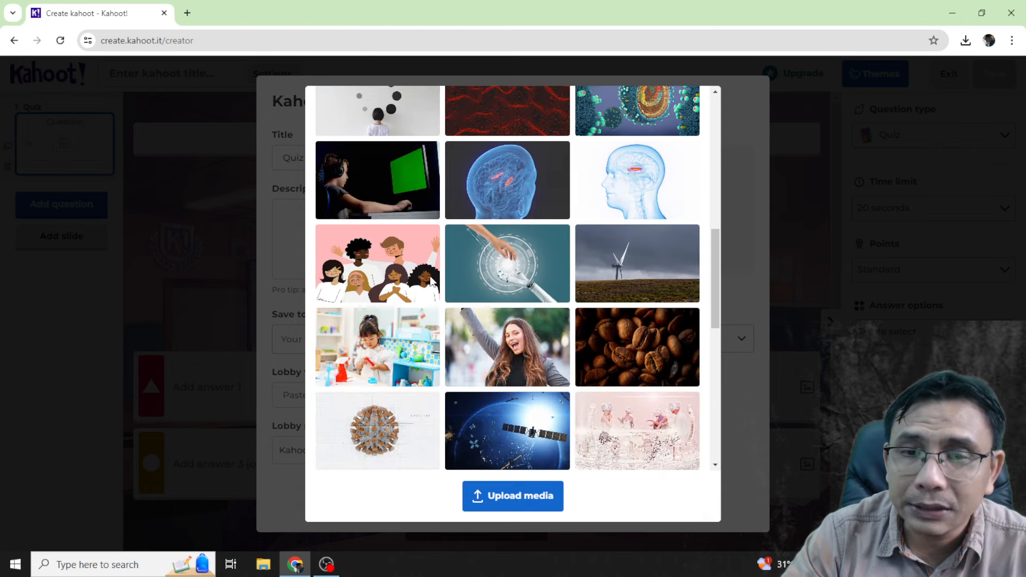
{"action": "left_click", "coordinate": [388, 116]}
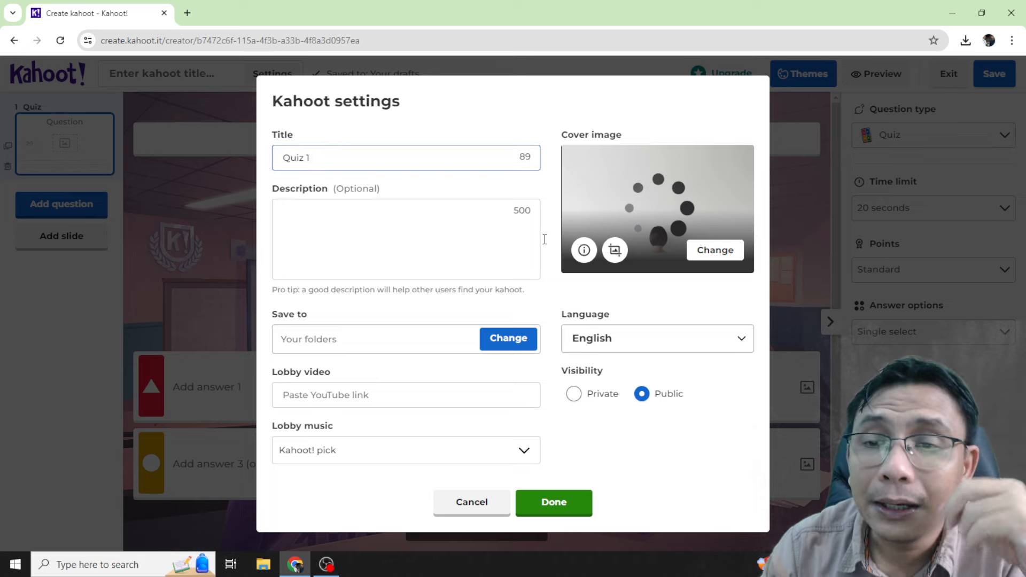
{"action": "left_click", "coordinate": [554, 503]}
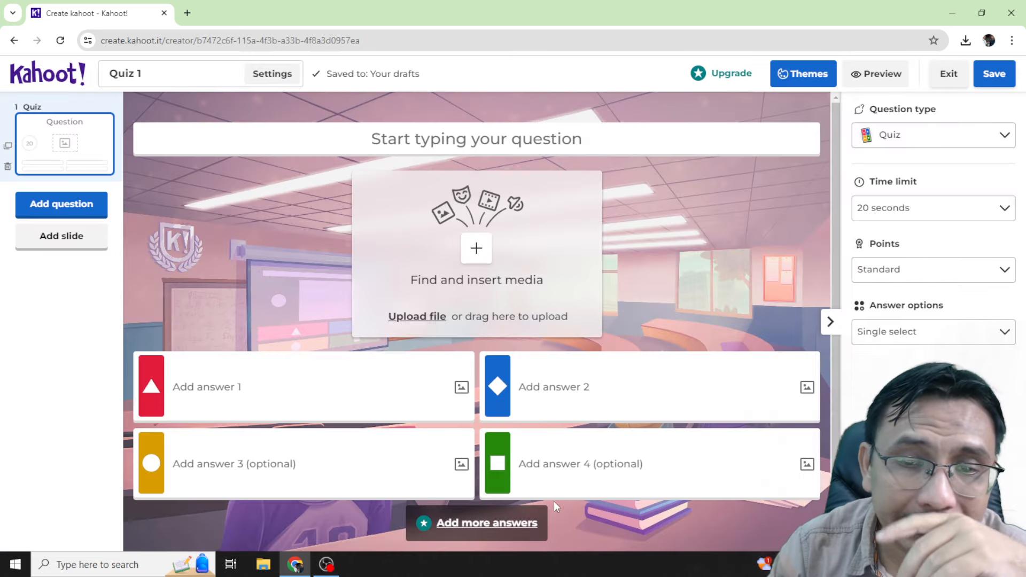
Enter "Everyday, I ... to school by bus" as the text of the first quiz question
{"action": "left_click", "coordinate": [423, 138]}
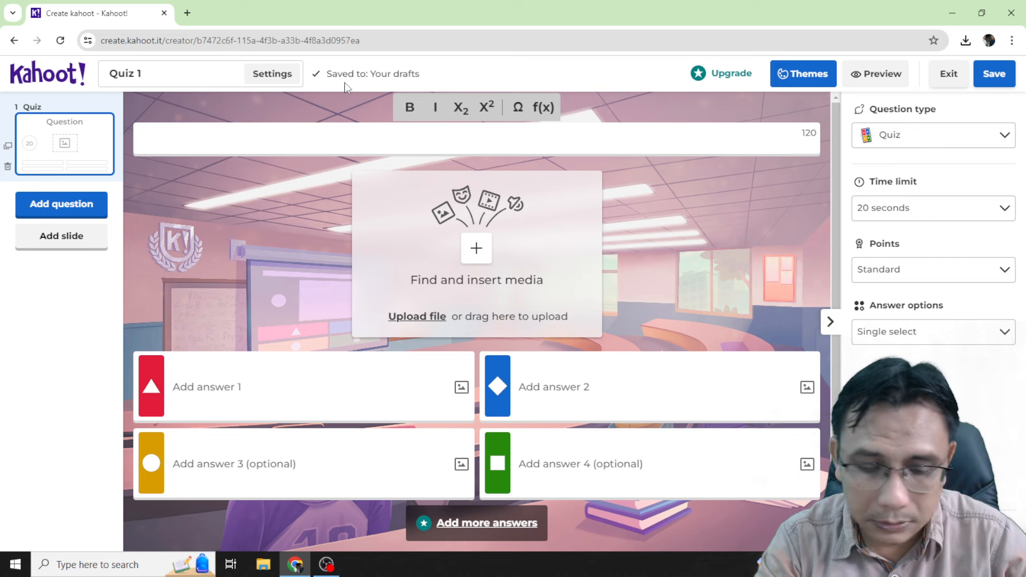
{"action": "type", "text": "Ever"}
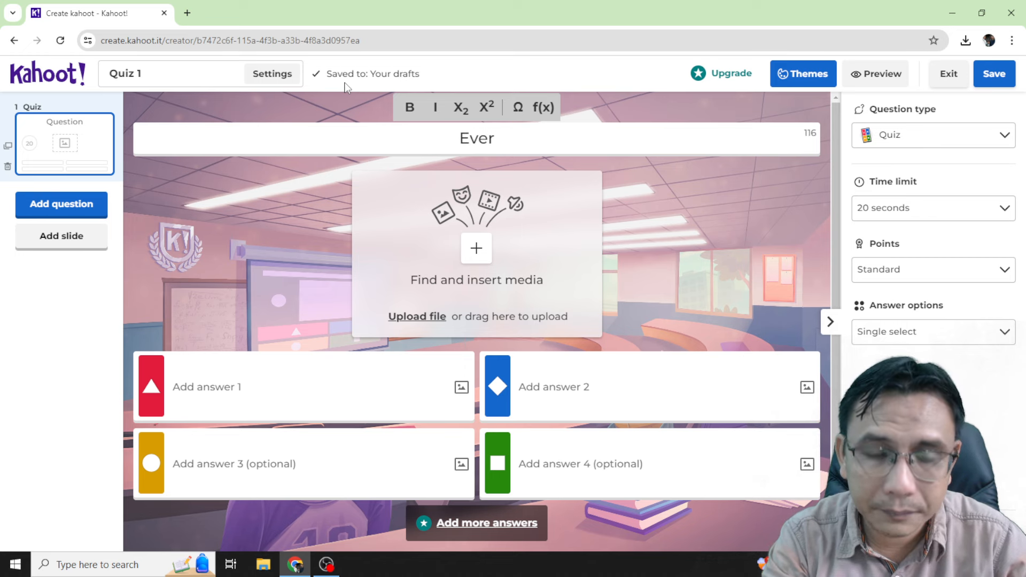
{"action": "type", "text": "yday"}
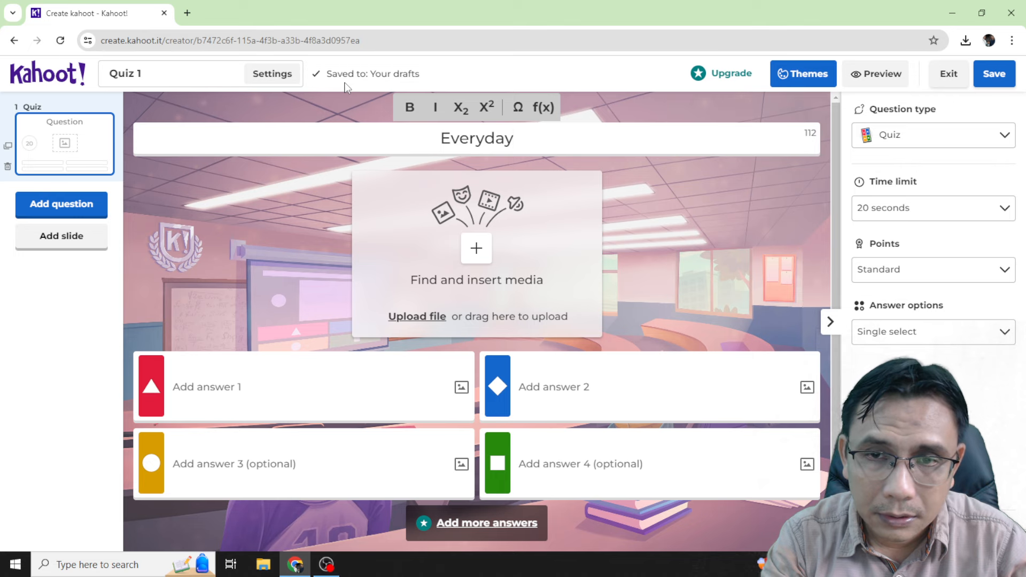
{"action": "type", "text": ", I go to"}
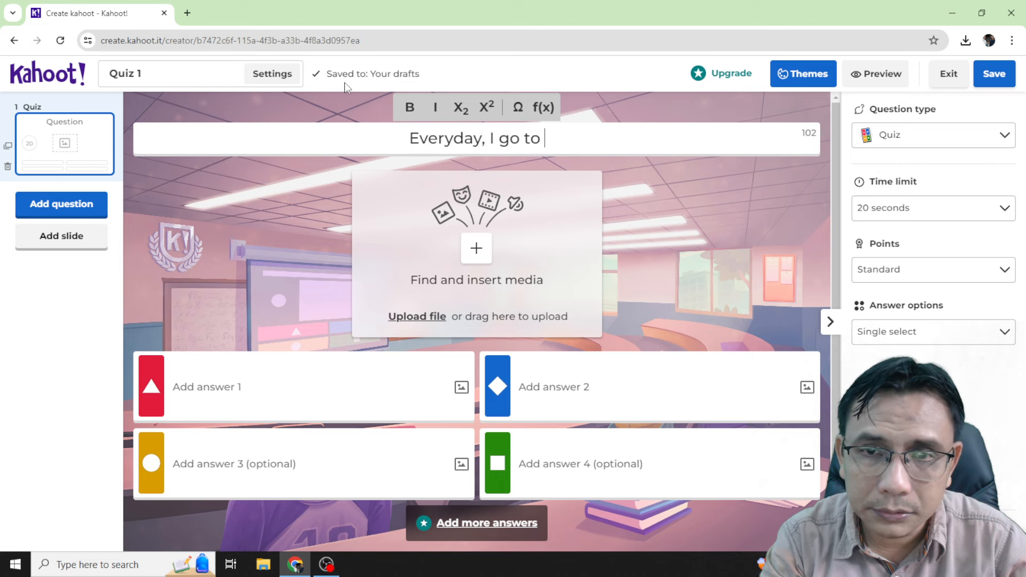
{"action": "key", "text": "ctrl+shift+Left"}
{"action": "key", "text": "ctrl+shift+Left"}
{"action": "type", "text": "."}
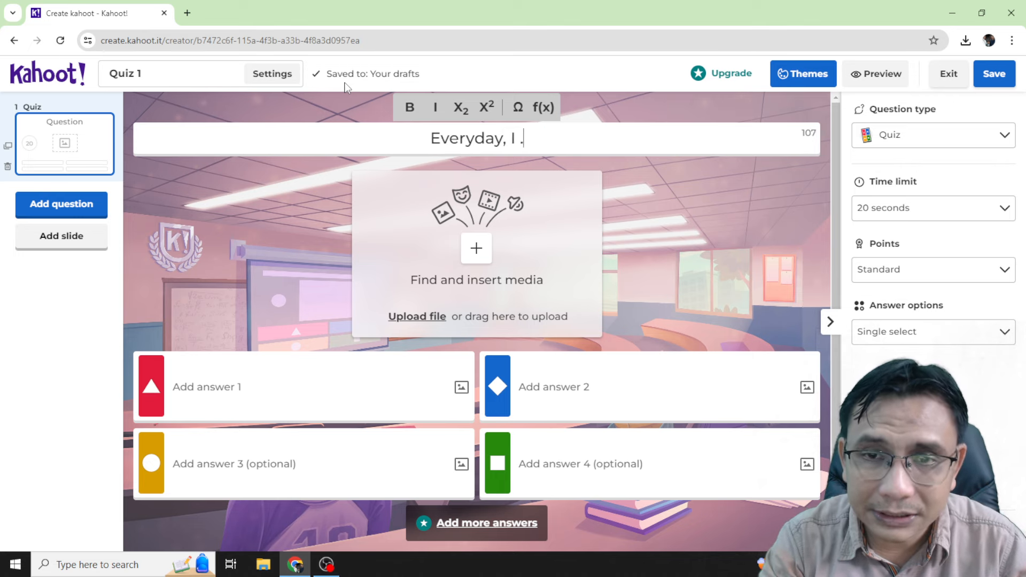
{"action": "type", "text": ".. to sch"}
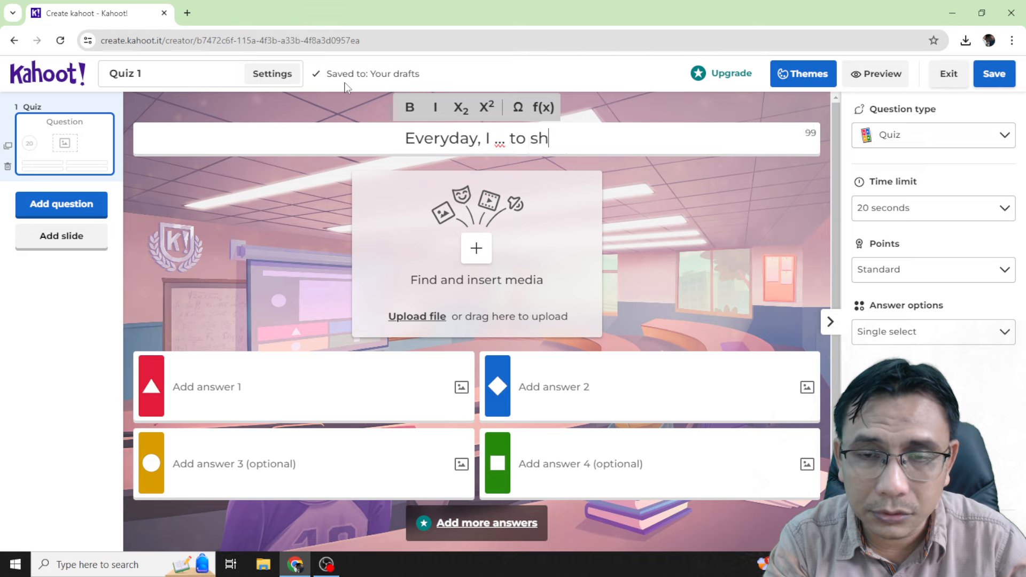
{"action": "key", "text": "BackSpace"}
{"action": "type", "text": "chool by by"}
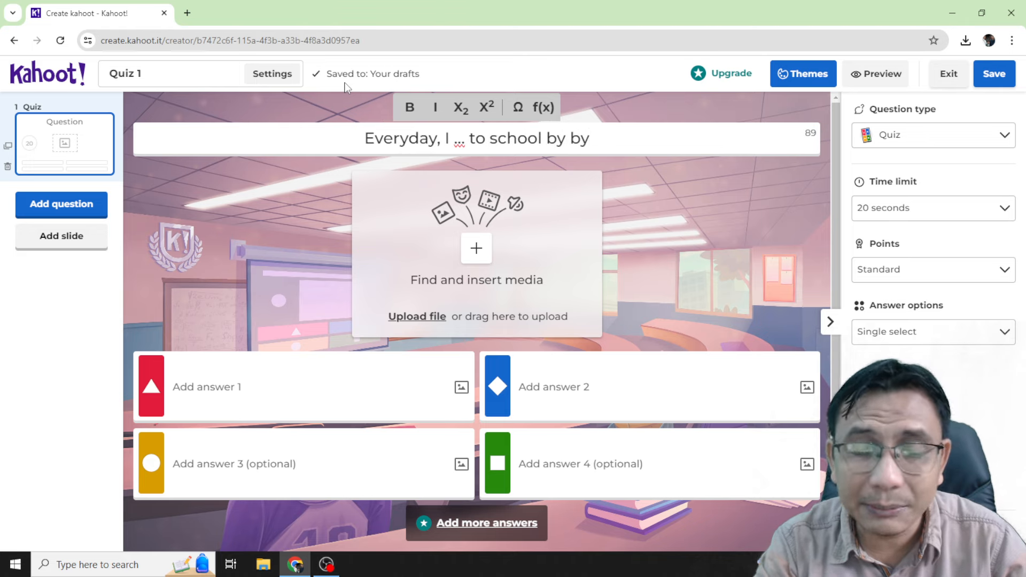
{"action": "key", "text": "BackSpace"}
{"action": "type", "text": "us"}
{"action": "key", "text": "ctrl+Left"}
{"action": "key", "text": "ctrl+Left"}
{"action": "key", "text": "ctrl+Left"}
{"action": "key", "text": "ctrl+Left"}
{"action": "key", "text": "ctrl+Left"}
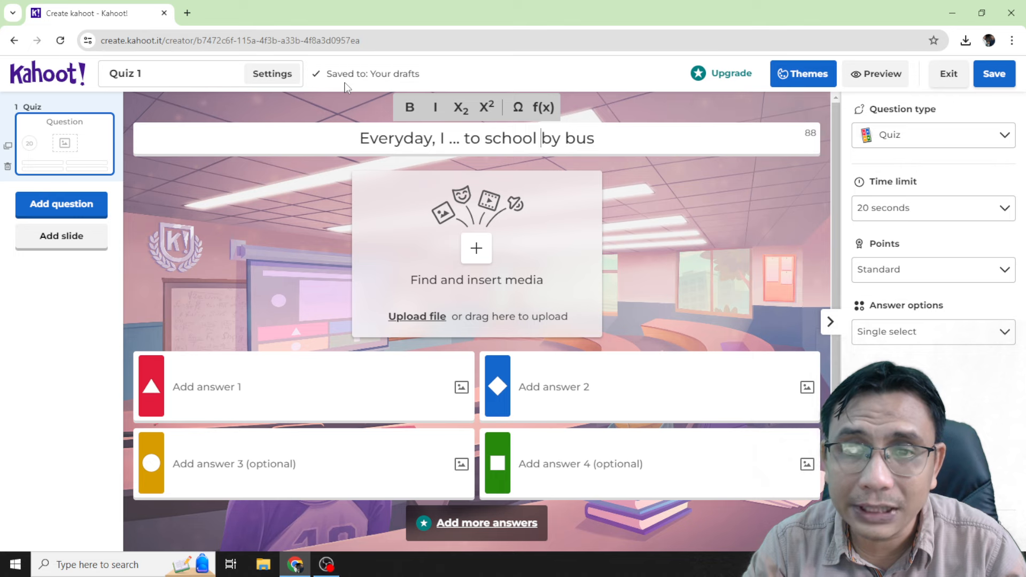
{"action": "key", "text": "shift+Right"}
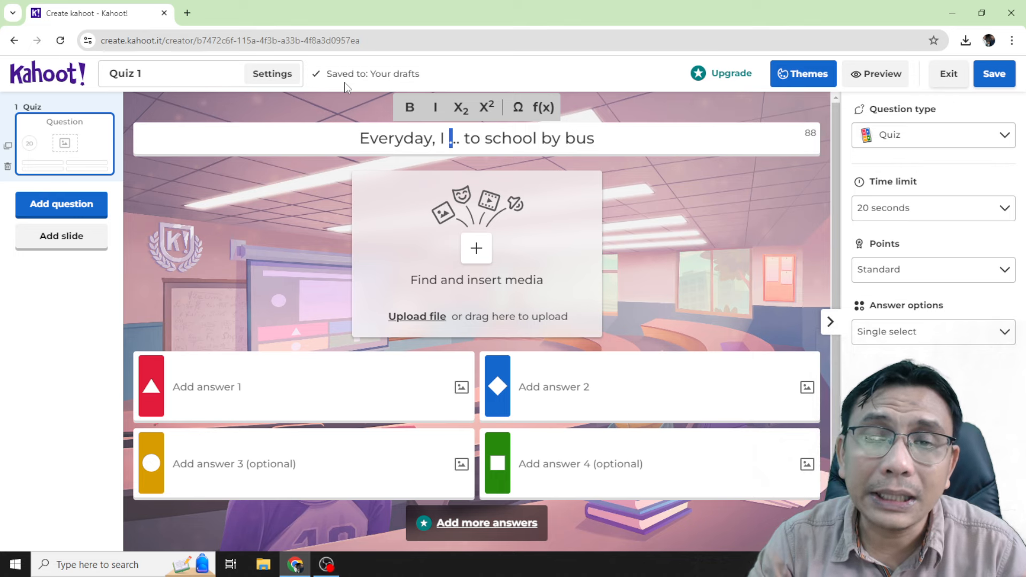
{"action": "key", "text": "shift+Right"}
{"action": "key", "text": "shift+Right"}
{"action": "key", "text": "shift+Left"}
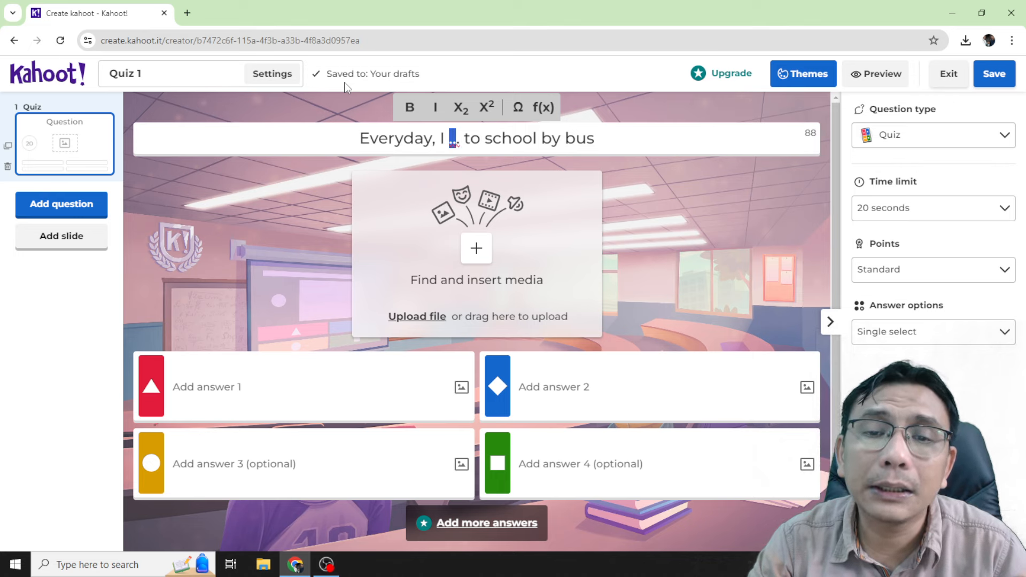
{"action": "key", "text": "Right"}
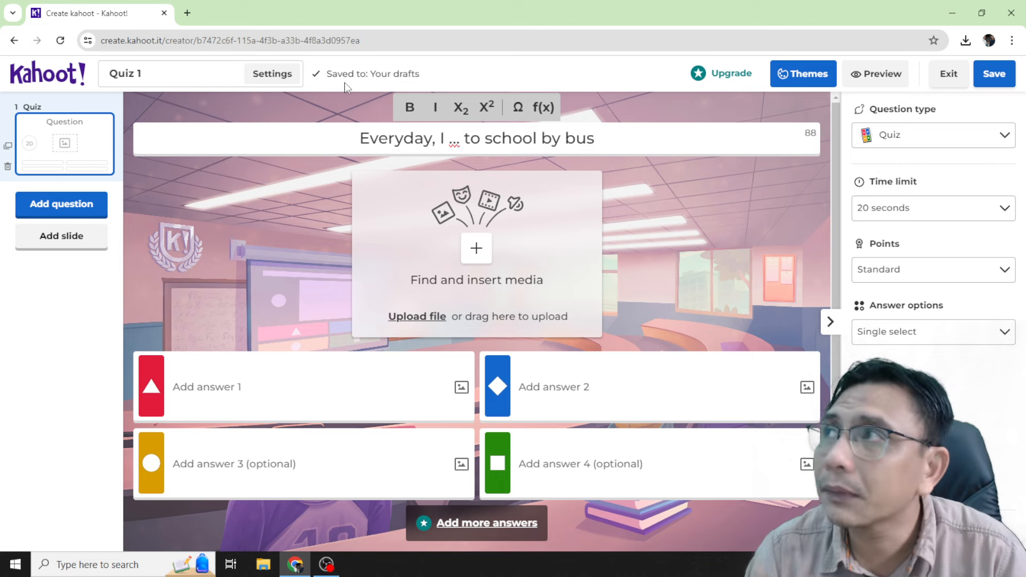
Enter "go", "went", "goes" and "going" as answers 1 to 4 of the first question
{"action": "left_click", "coordinate": [294, 387]}
{"action": "type", "text": "goe"}
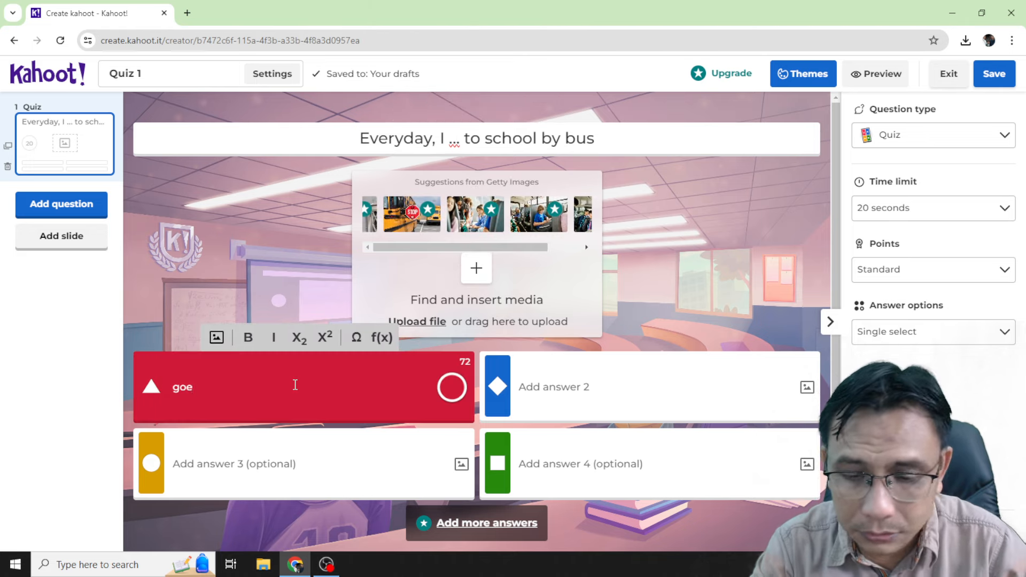
{"action": "key", "text": "BackSpace"}
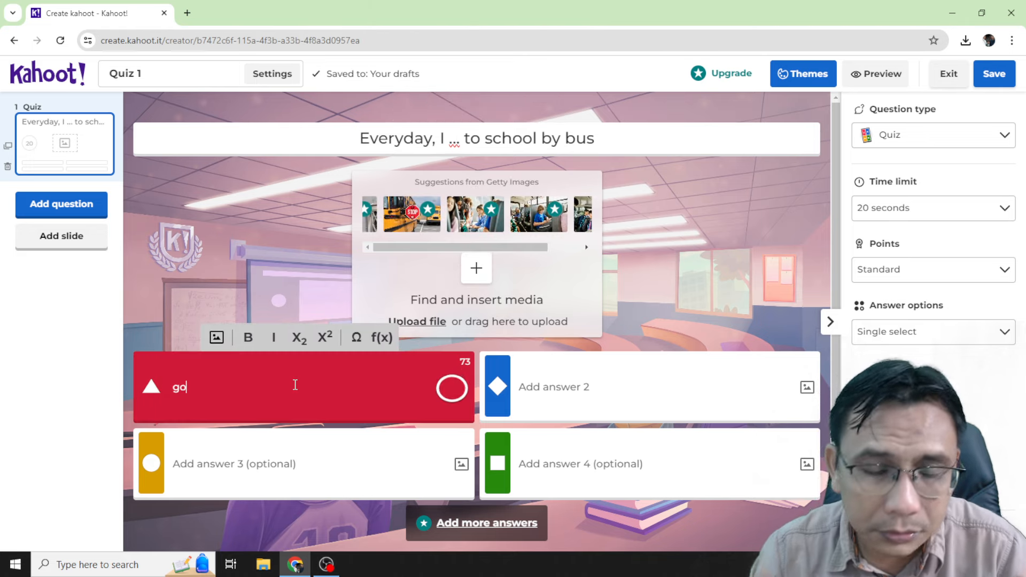
{"action": "left_click", "coordinate": [227, 477]}
{"action": "type", "text": "hg"}
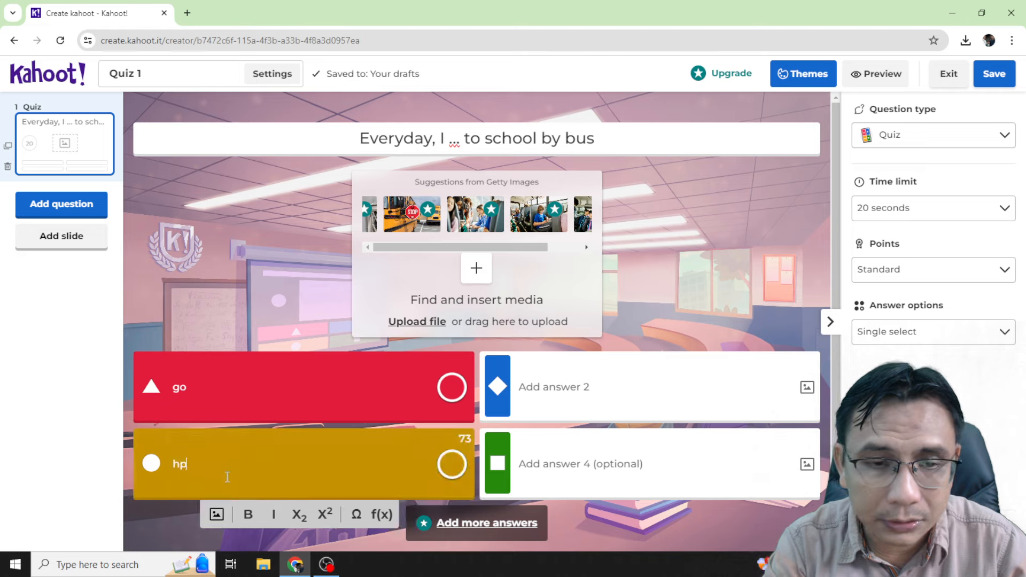
{"action": "key", "text": "BackSpace"}
{"action": "key", "text": "BackSpace"}
{"action": "type", "text": "goes"}
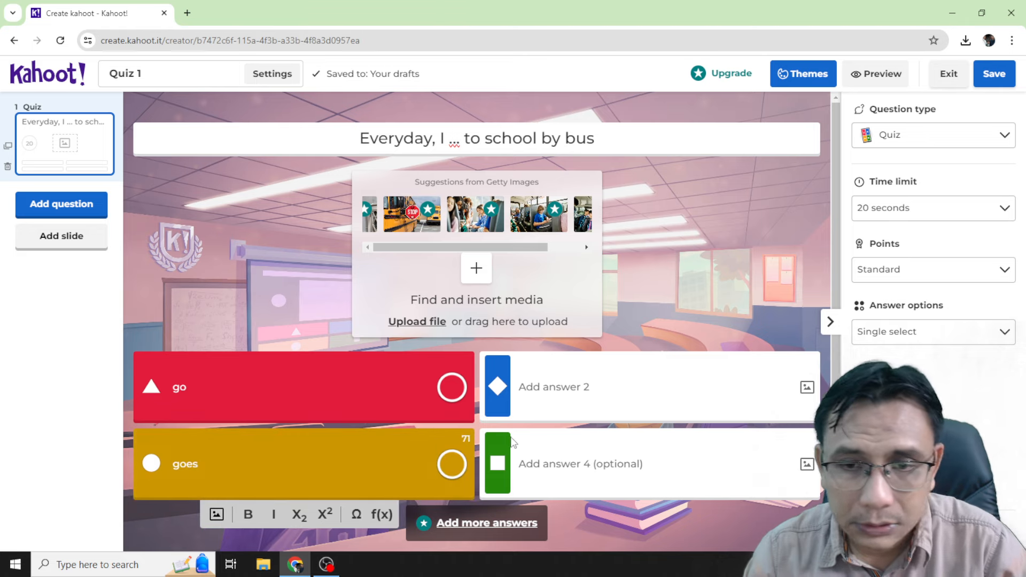
{"action": "left_click", "coordinate": [567, 386]}
{"action": "type", "text": "went"}
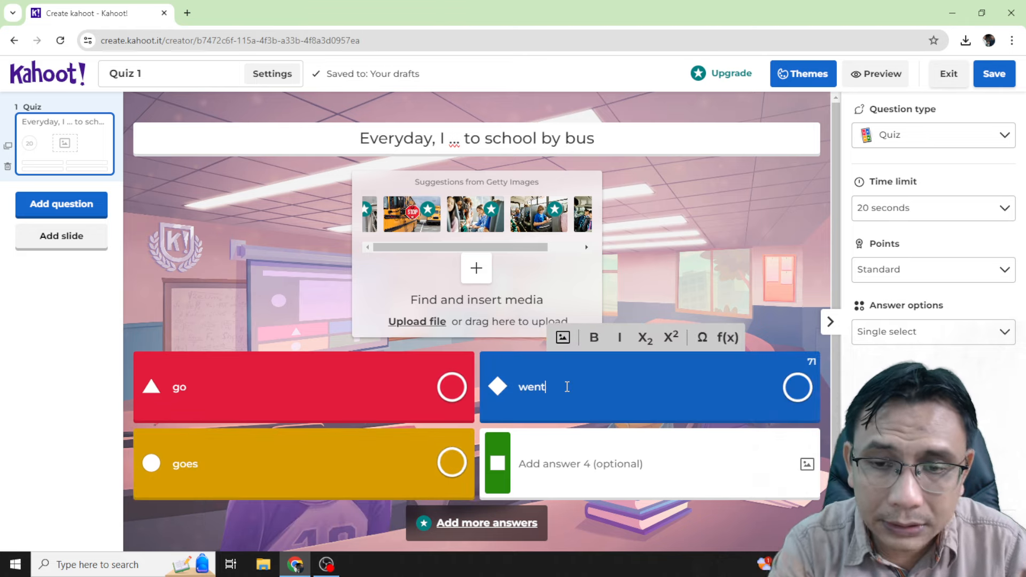
{"action": "left_click", "coordinate": [568, 476]}
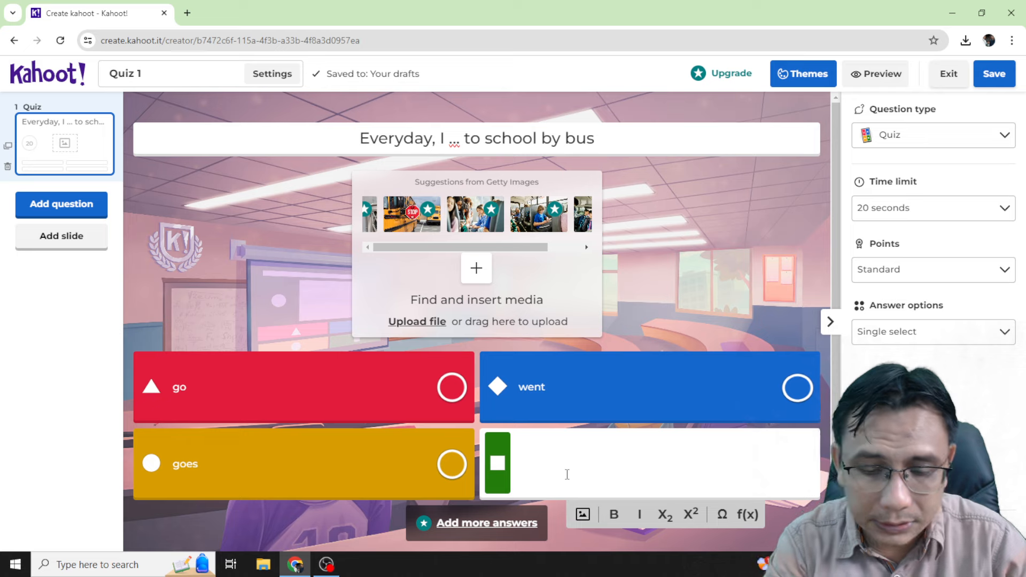
{"action": "type", "text": "going"}
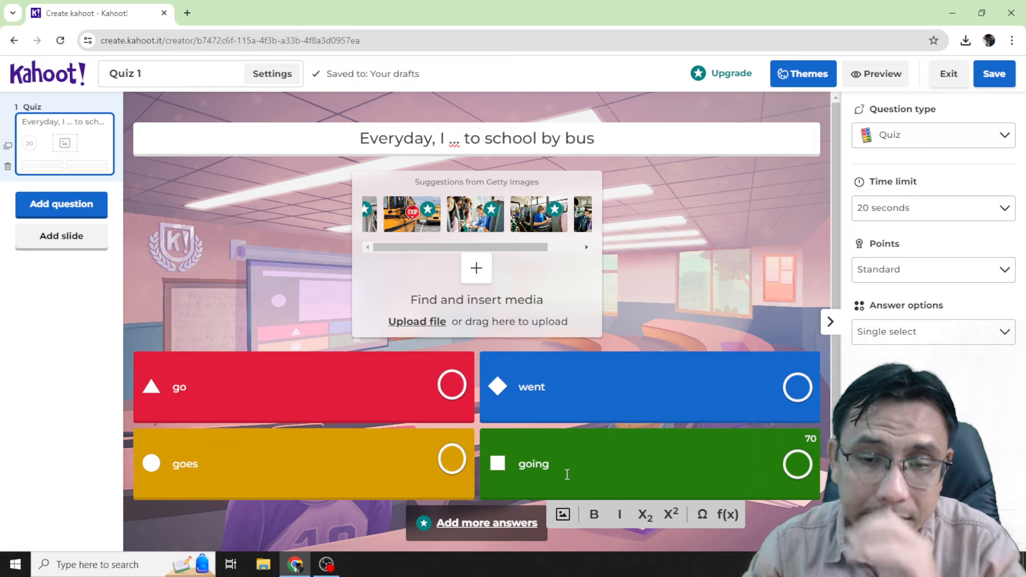
Mark "go" as the correct answer of the first question
{"action": "scroll", "coordinate": [757, 436], "scroll_direction": "down", "scroll_amount": 1}
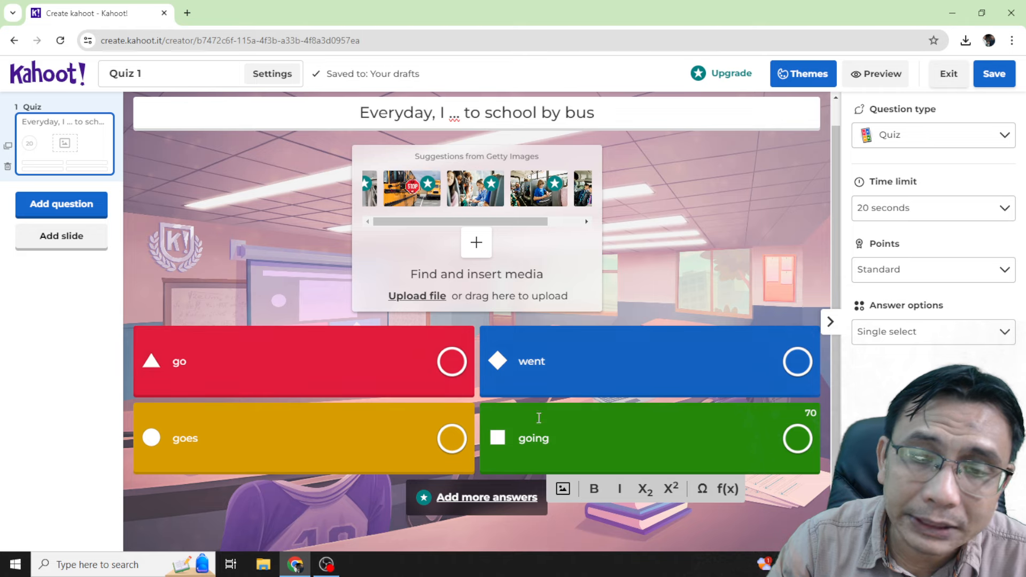
{"action": "left_click", "coordinate": [449, 368]}
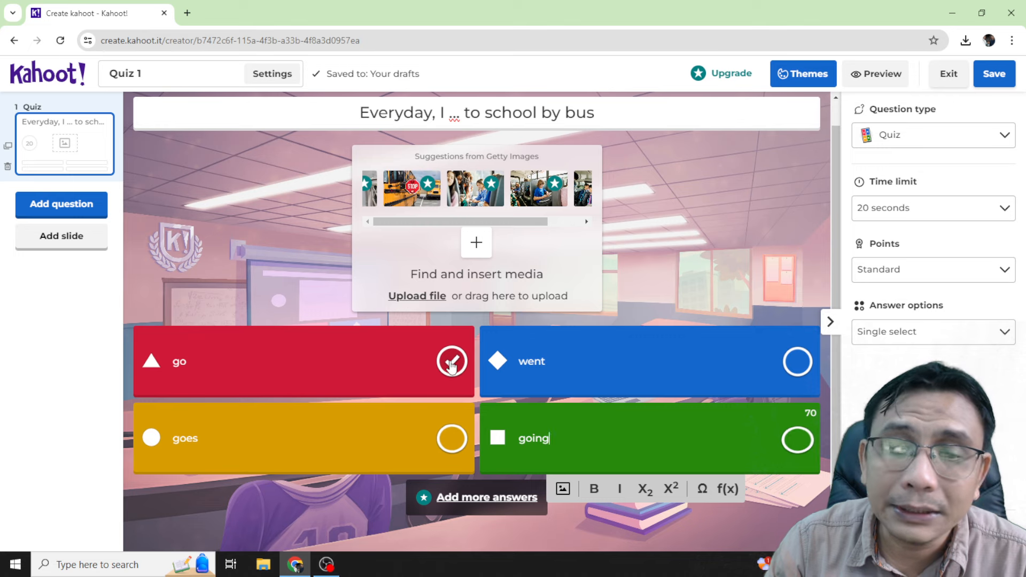
{"action": "left_click", "coordinate": [451, 367]}
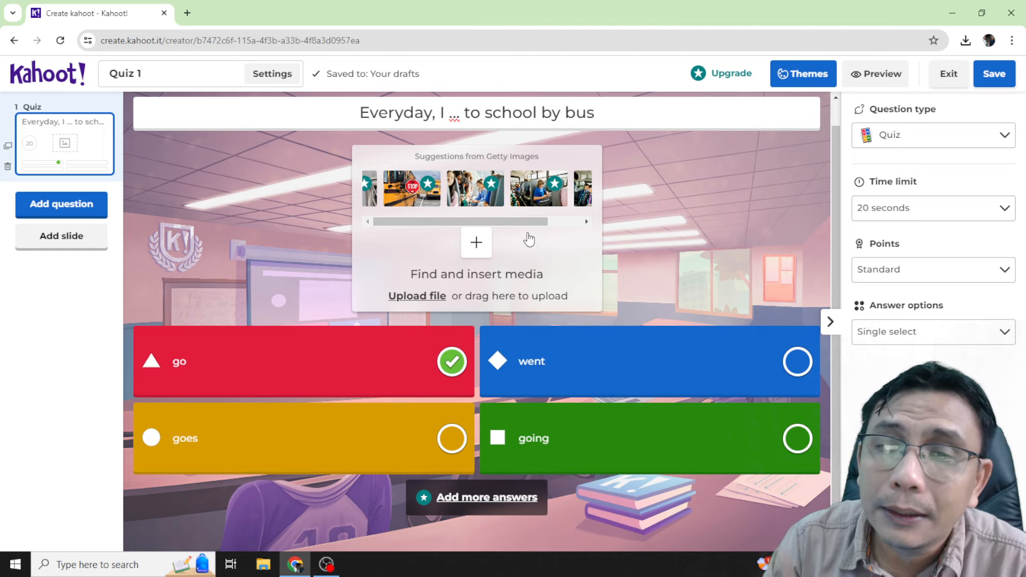
{"action": "scroll", "coordinate": [588, 243], "scroll_direction": "up", "scroll_amount": 1}
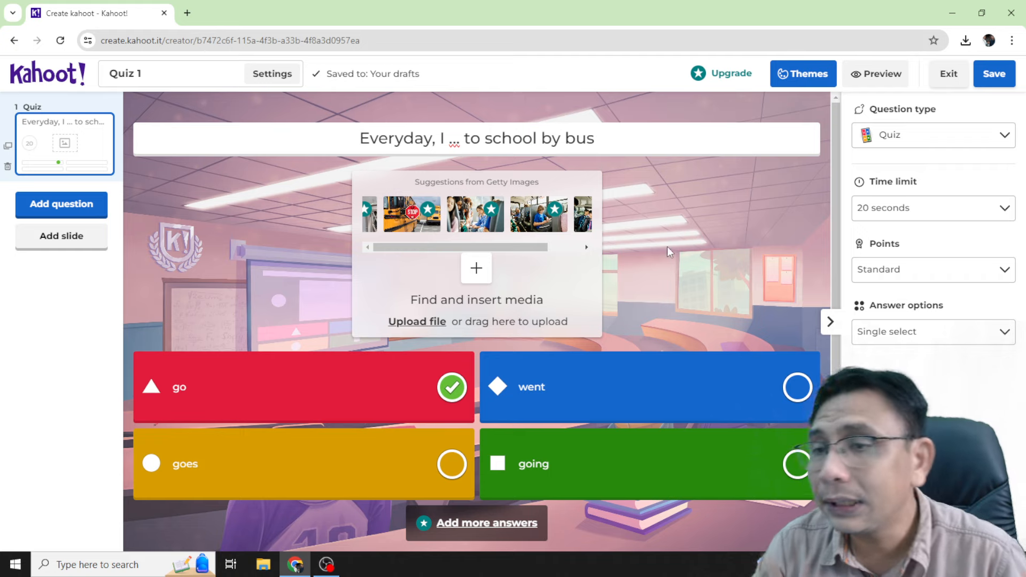
{"action": "left_click", "coordinate": [336, 566]}
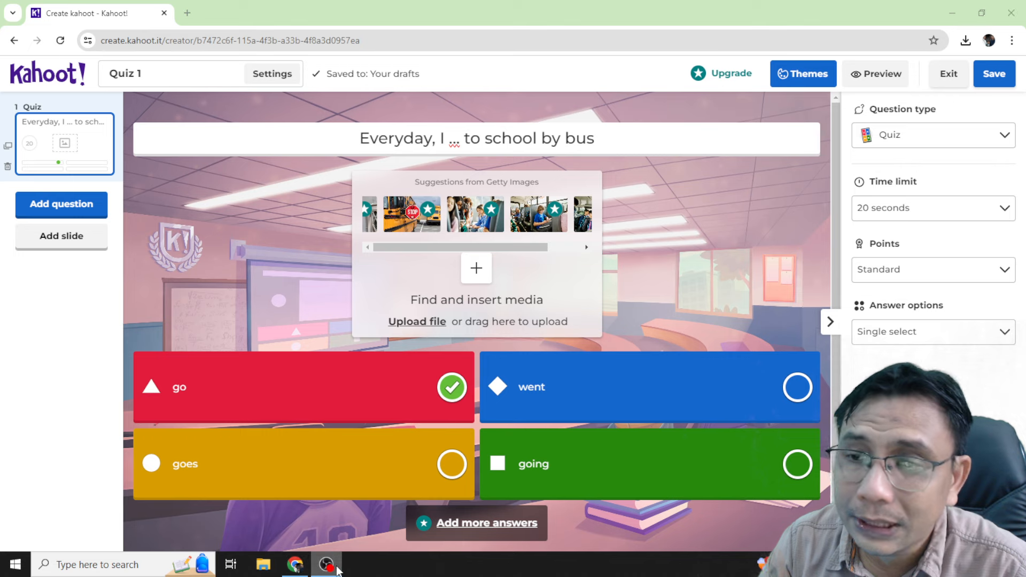
{"action": "left_click", "coordinate": [336, 567]}
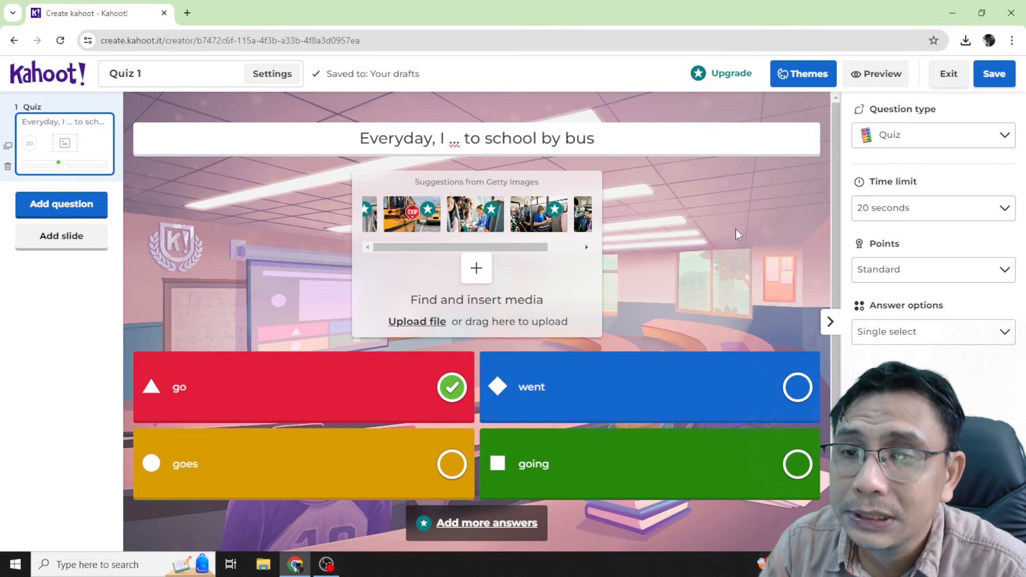
Examine the available question types, points settings and answer options for the first question
{"action": "left_click", "coordinate": [1001, 138]}
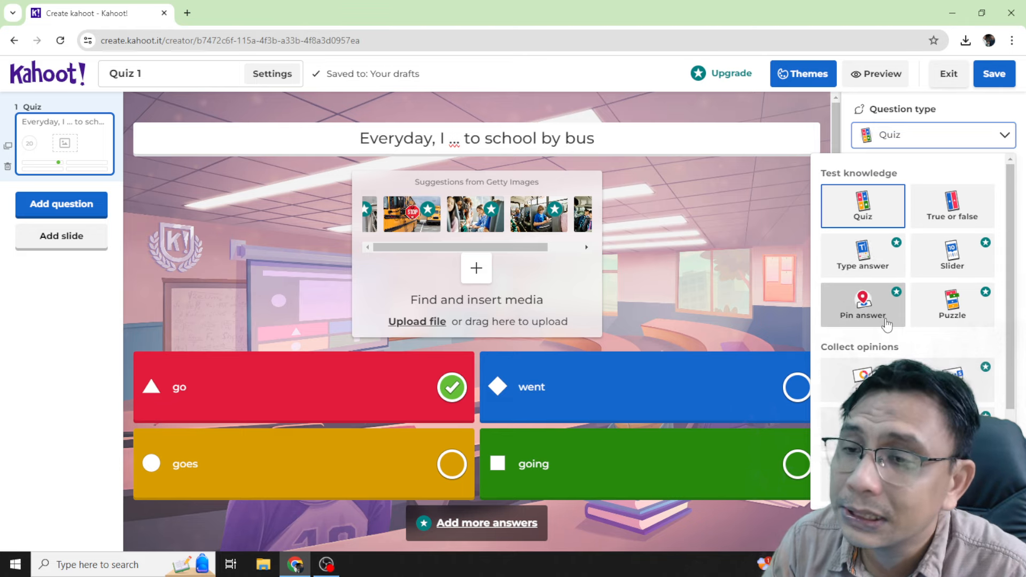
{"action": "left_click", "coordinate": [983, 103]}
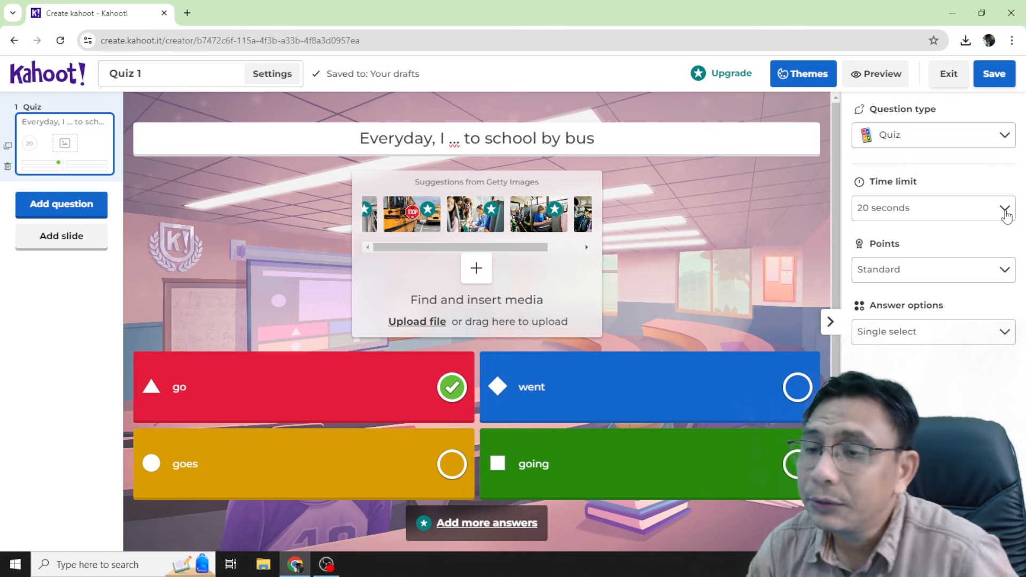
{"action": "left_click", "coordinate": [1007, 267]}
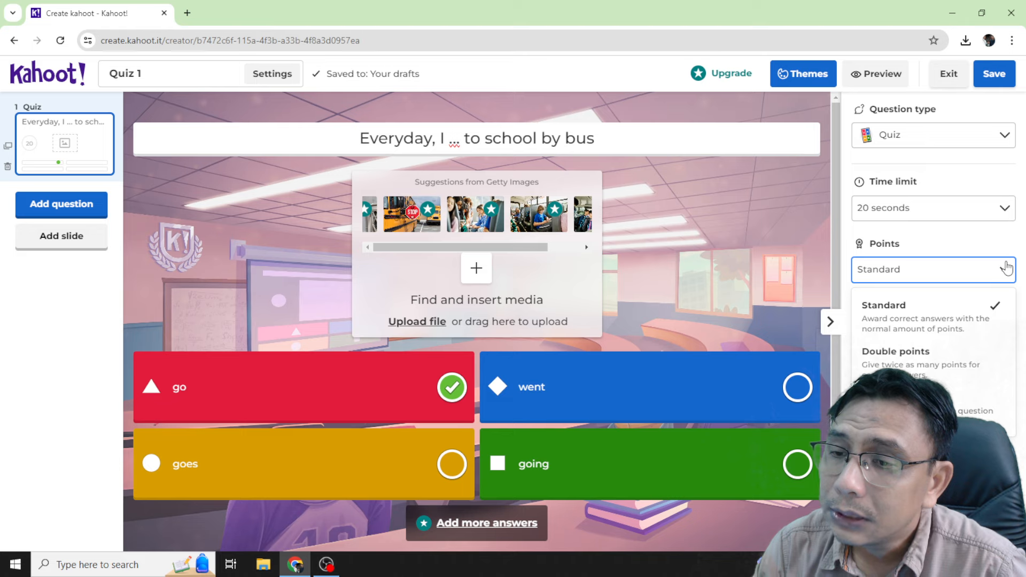
{"action": "left_click", "coordinate": [969, 236]}
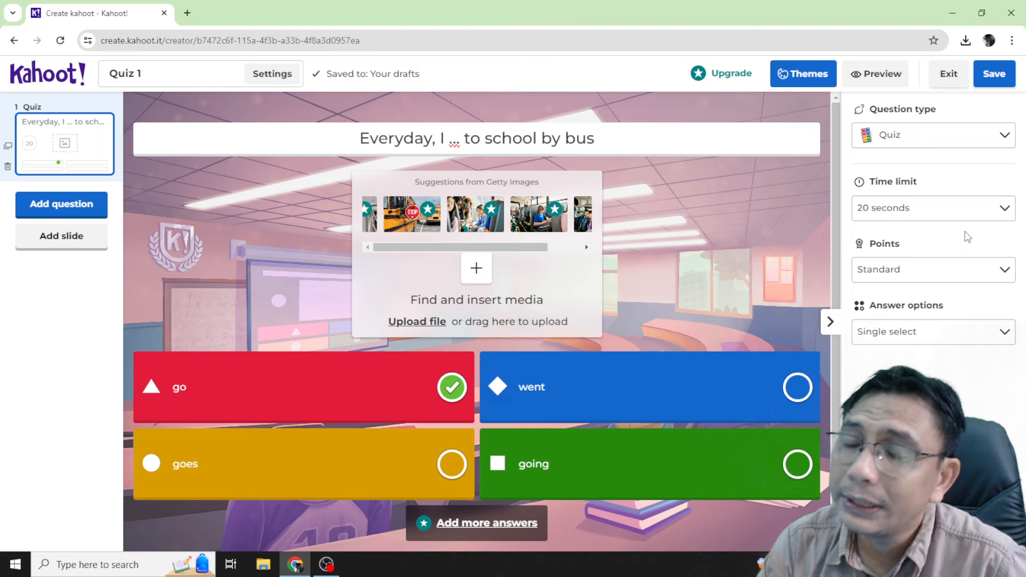
{"action": "left_click", "coordinate": [999, 272]}
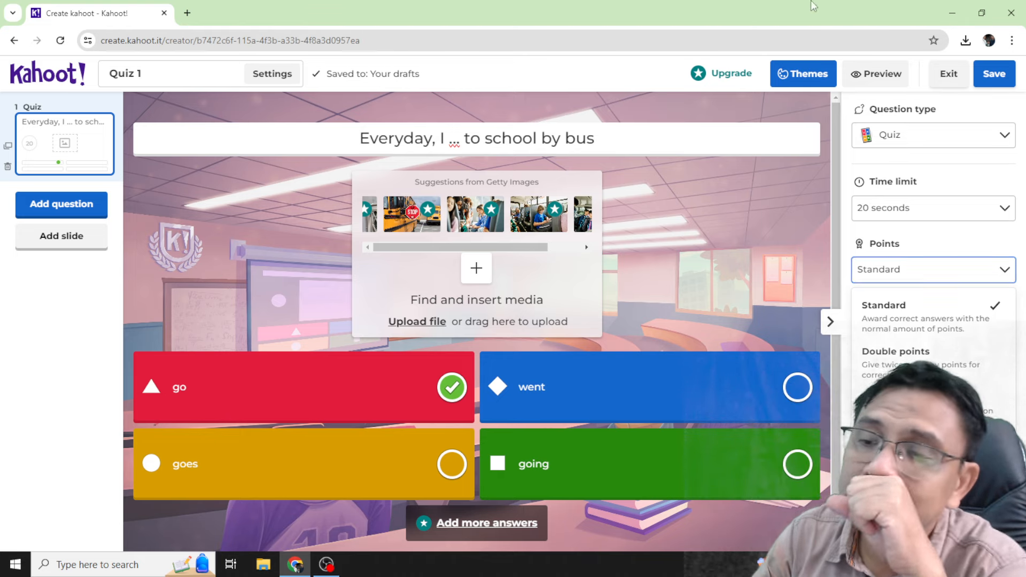
{"action": "left_click", "coordinate": [955, 233]}
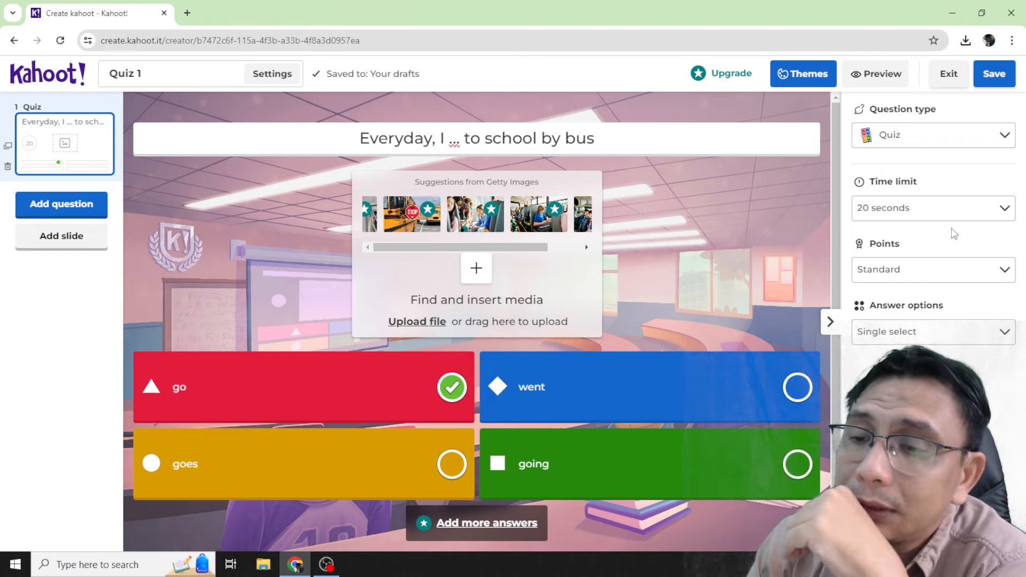
{"action": "left_click", "coordinate": [974, 337]}
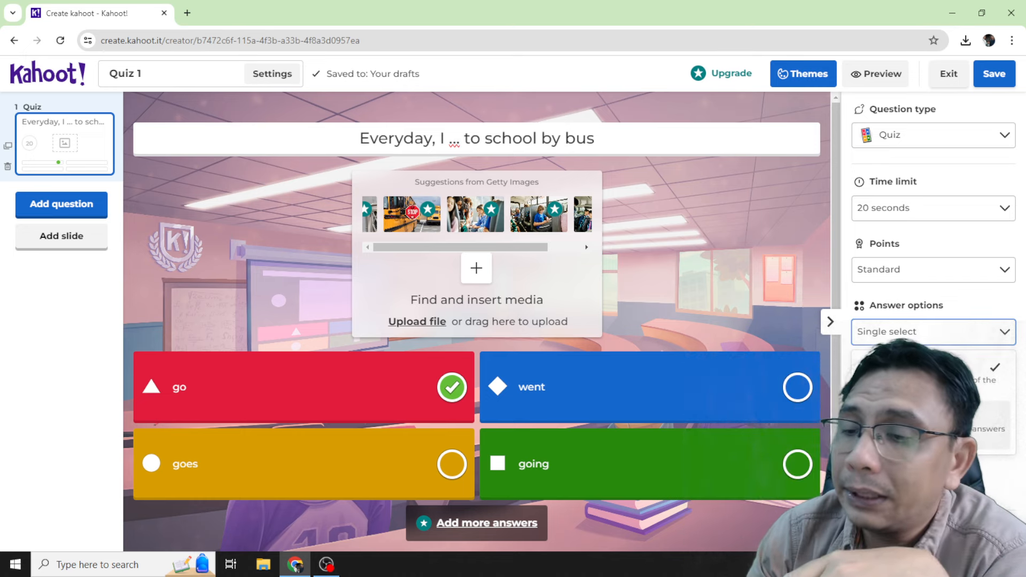
{"action": "left_click", "coordinate": [928, 484]}
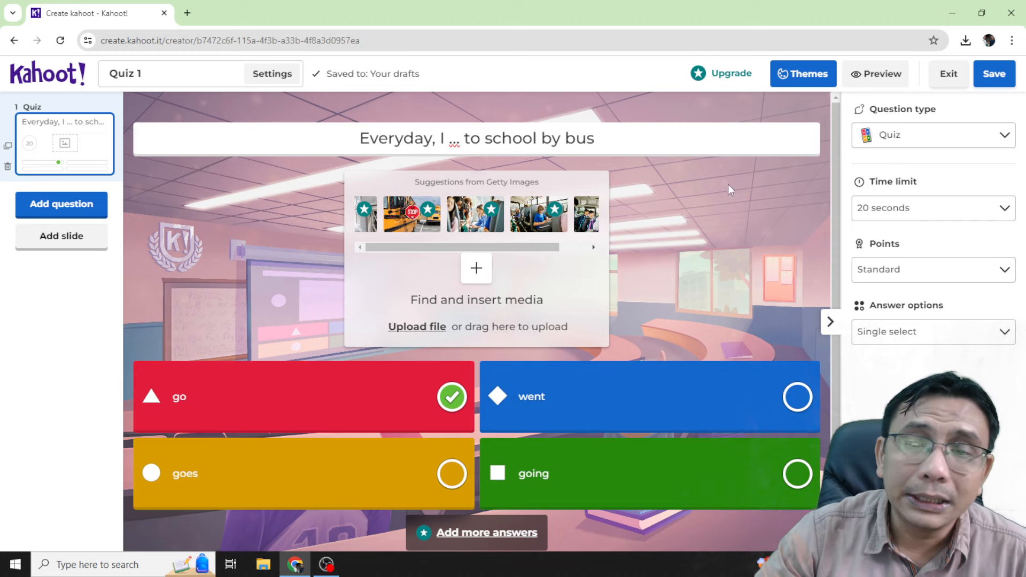
Add a Classic media slide after the first question and delete that slide again
{"action": "left_click", "coordinate": [66, 239]}
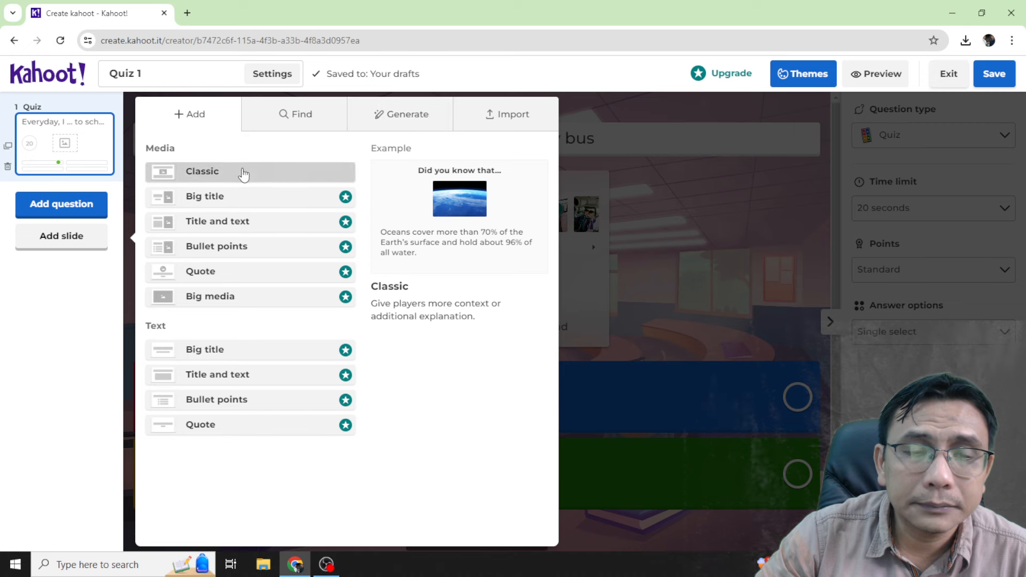
{"action": "left_click", "coordinate": [294, 172]}
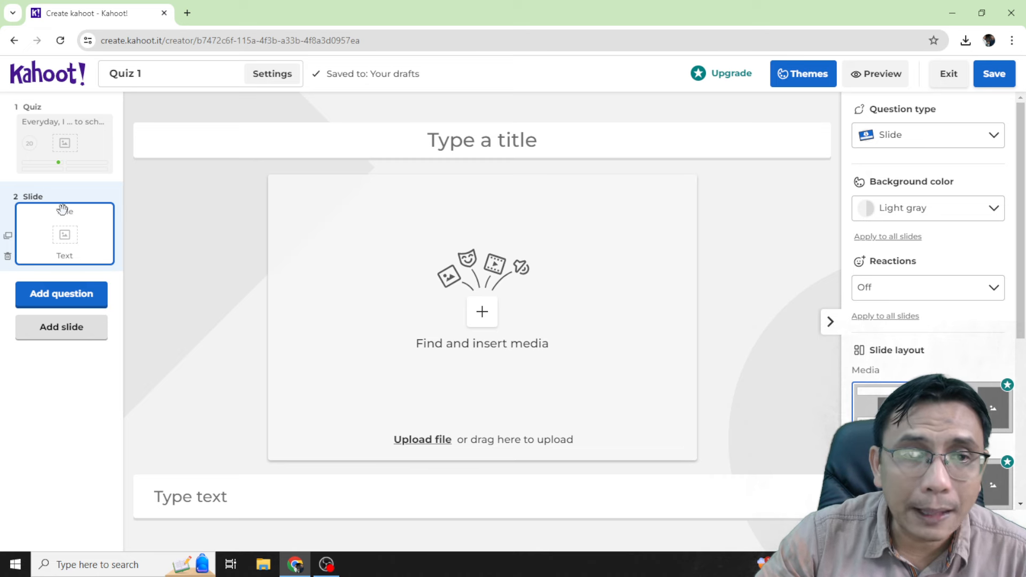
{"action": "left_click", "coordinate": [8, 256]}
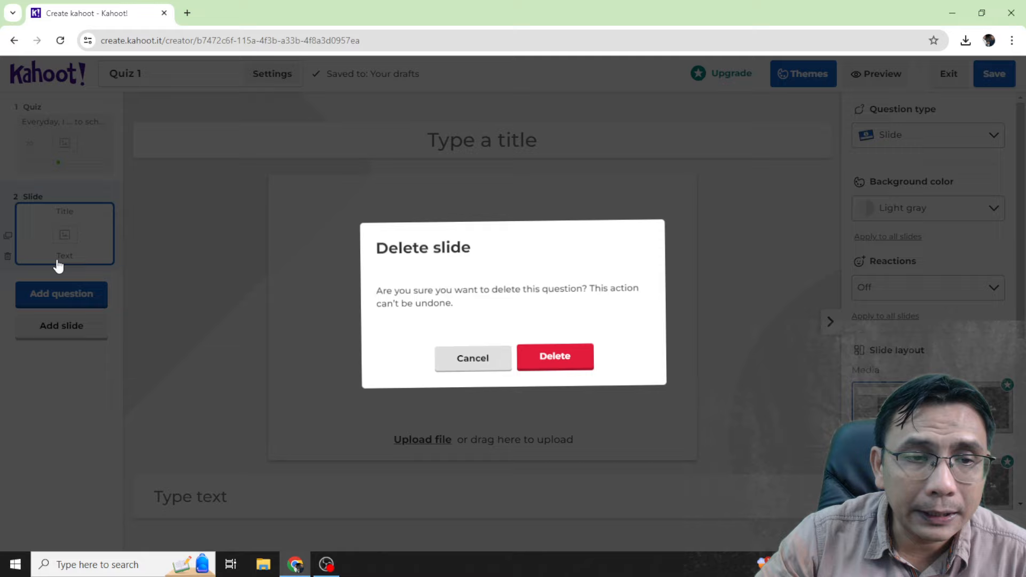
{"action": "left_click", "coordinate": [545, 359]}
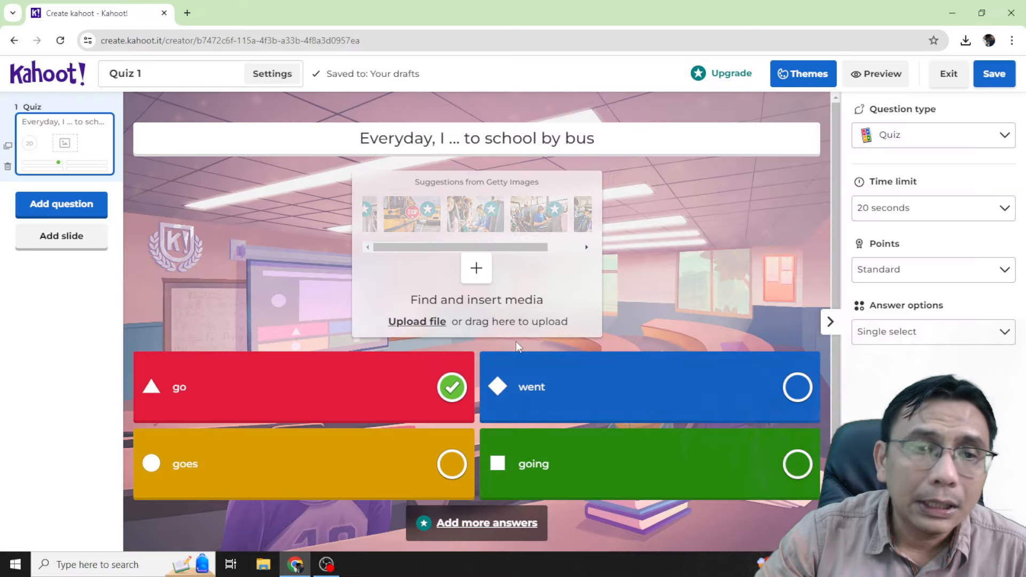
Add a second question of type Quiz with the text "My father is a doctor. He works in a ..."
{"action": "left_click", "coordinate": [79, 217]}
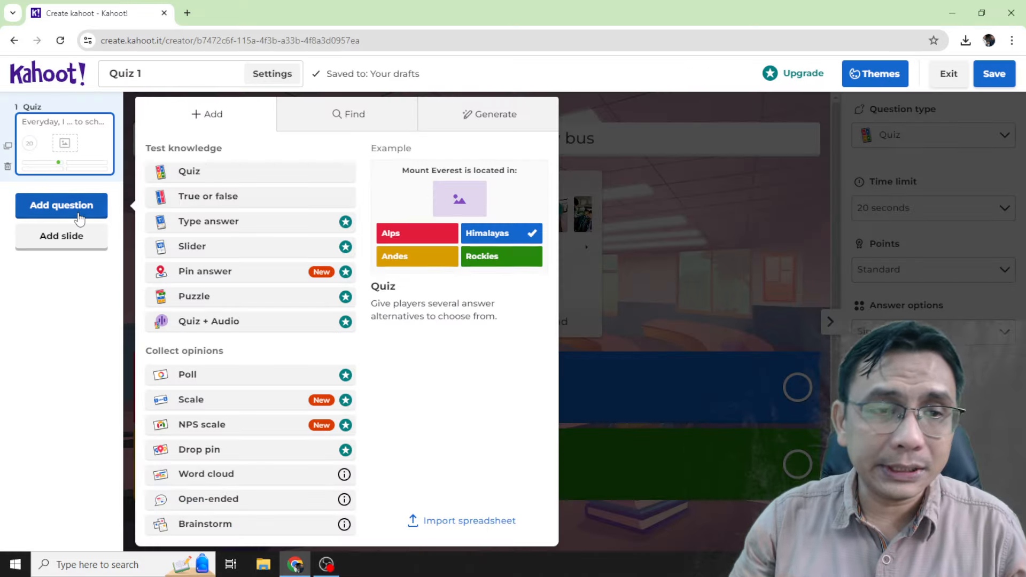
{"action": "left_click", "coordinate": [246, 174]}
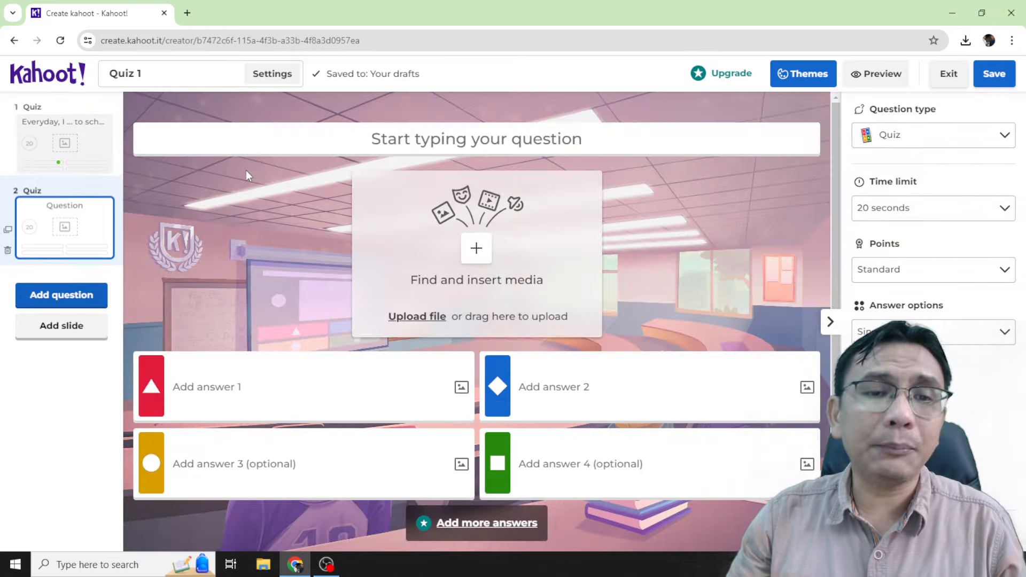
{"action": "left_click", "coordinate": [420, 140]}
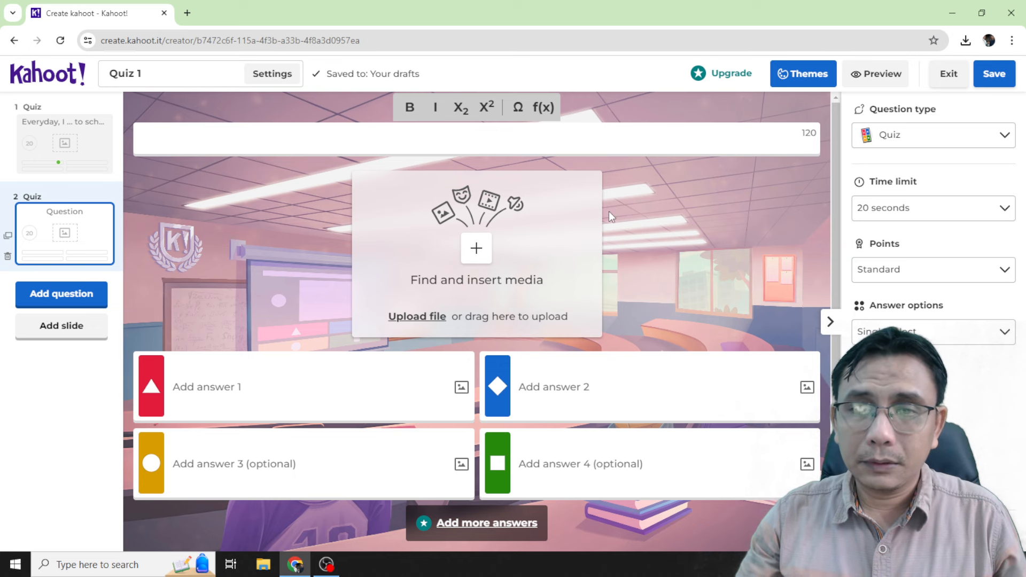
{"action": "type", "text": "My fath"}
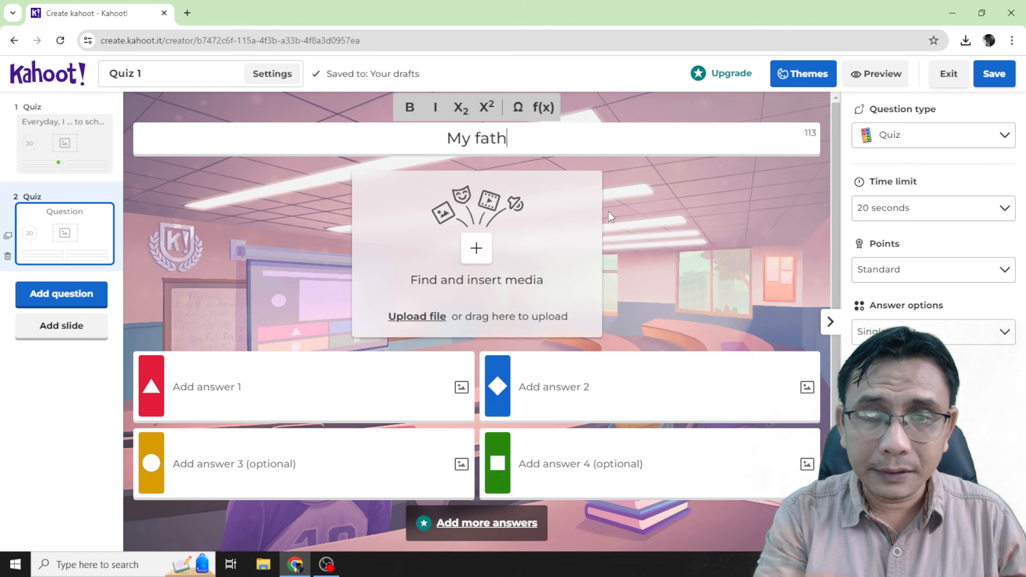
{"action": "type", "text": "er is a doc"}
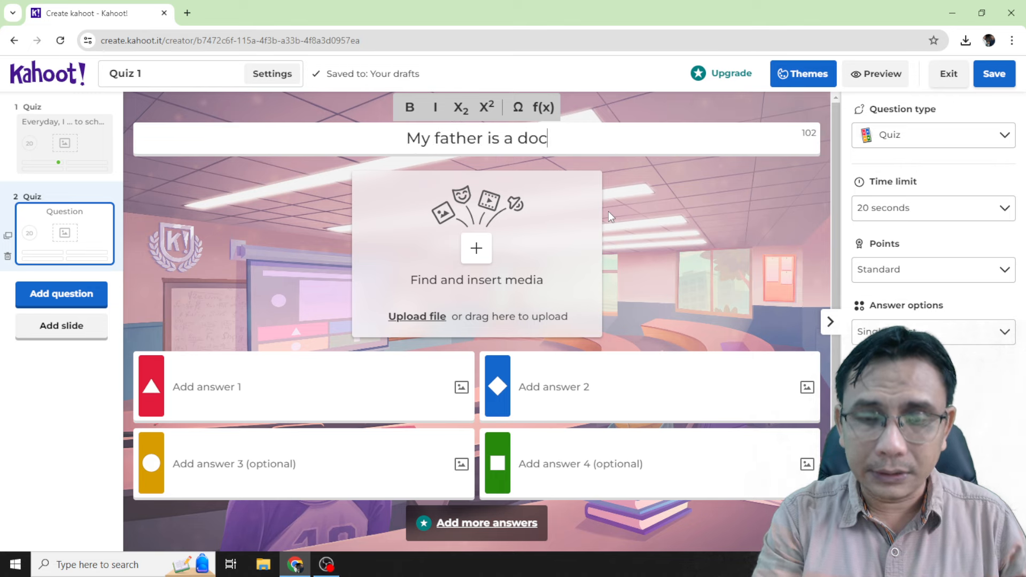
{"action": "type", "text": "tor. H"}
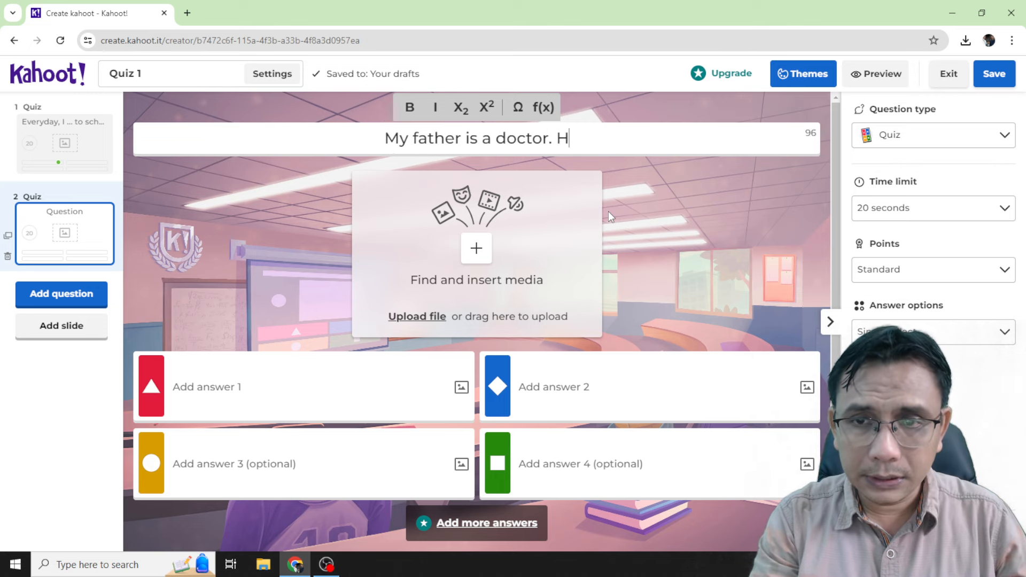
{"action": "type", "text": "e work"}
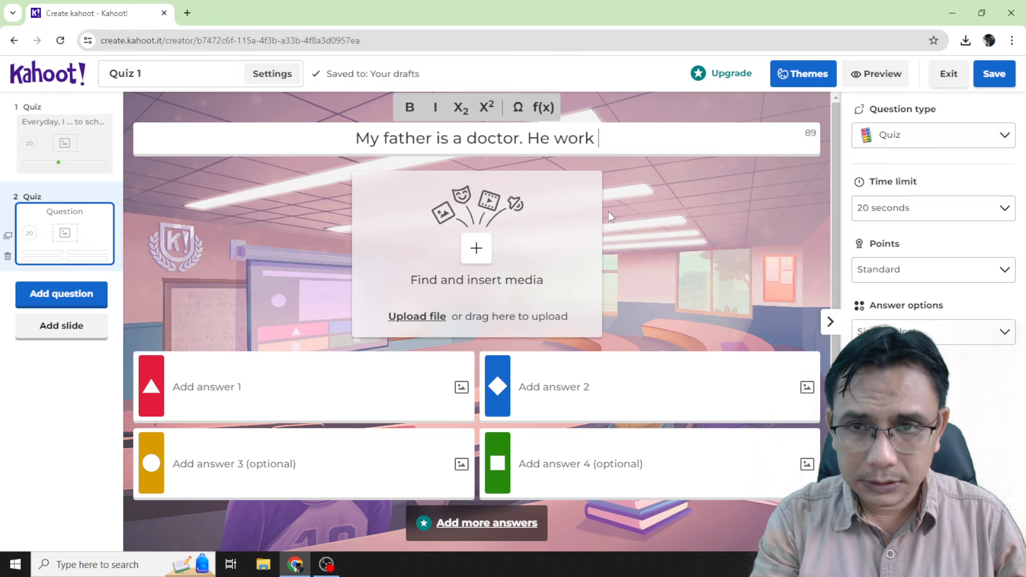
{"action": "key", "text": "BackSpace"}
{"action": "type", "text": "s in a ."}
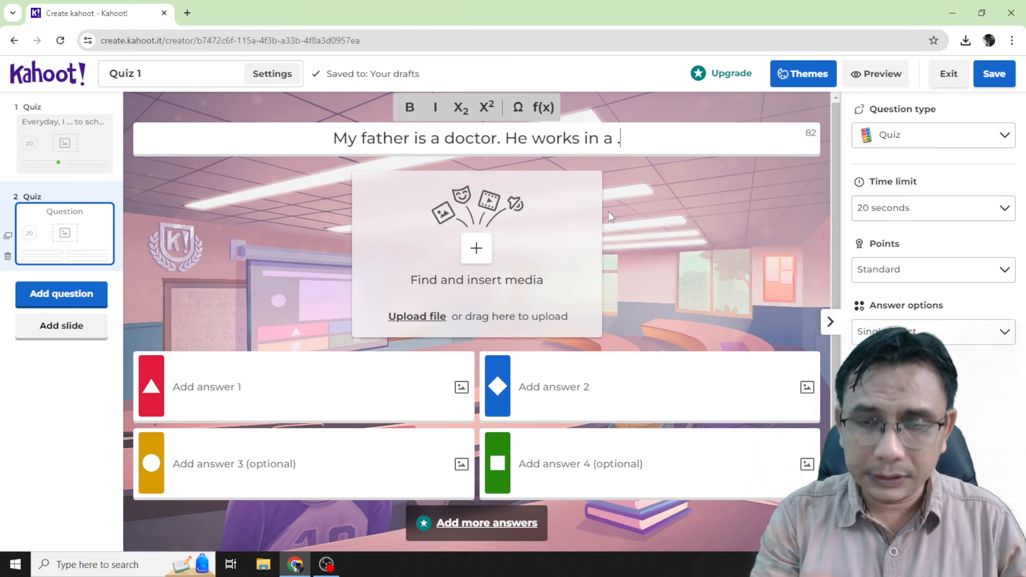
{"action": "type", "text": ".."}
Enter "restaurant" as answer 1 and "hospital" as answer 3 of the second question
{"action": "left_click", "coordinate": [340, 391]}
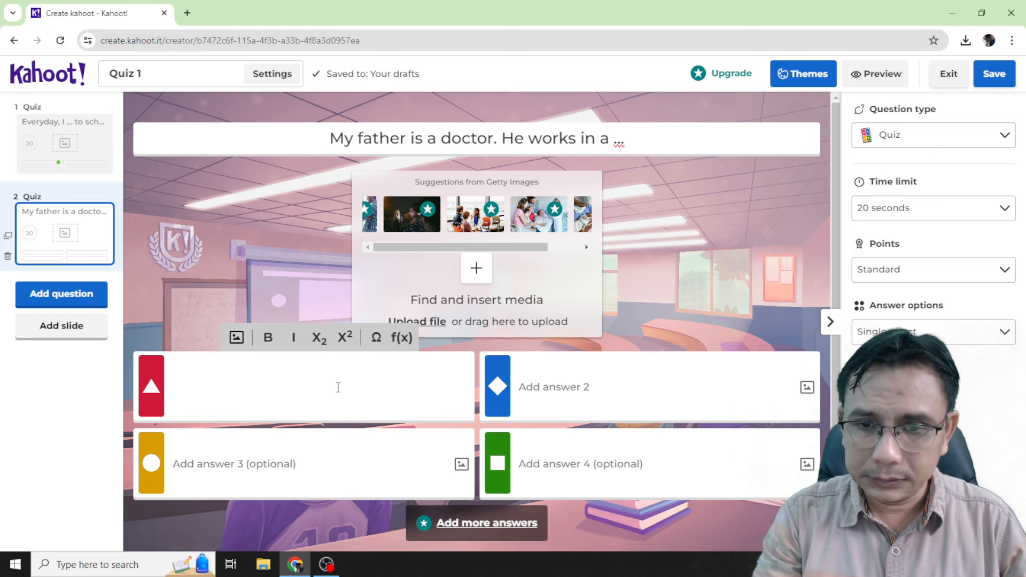
{"action": "type", "text": "restau"}
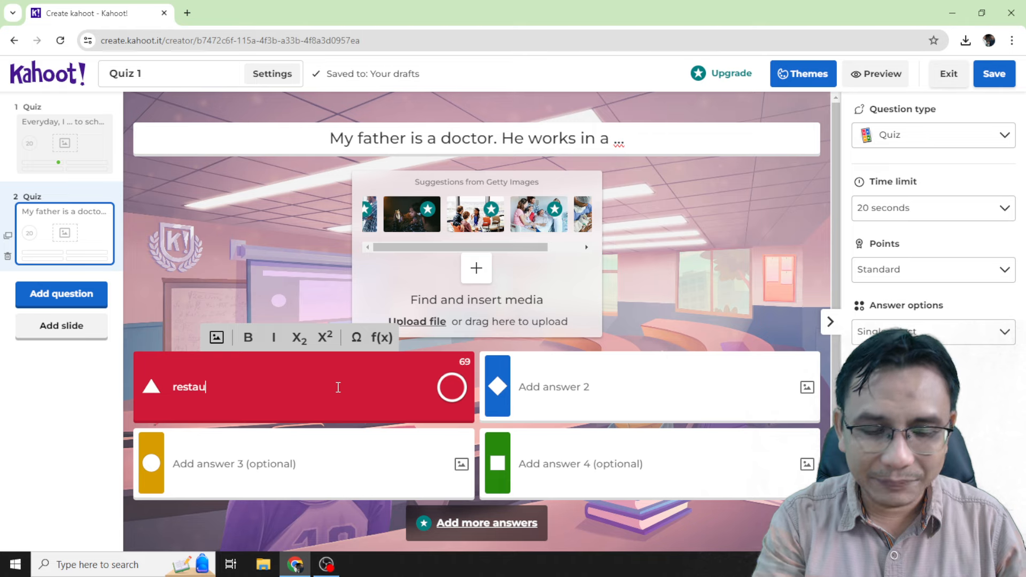
{"action": "type", "text": "ramn"}
{"action": "key", "text": "BackSpace"}
{"action": "key", "text": "BackSpace"}
{"action": "type", "text": "nt"}
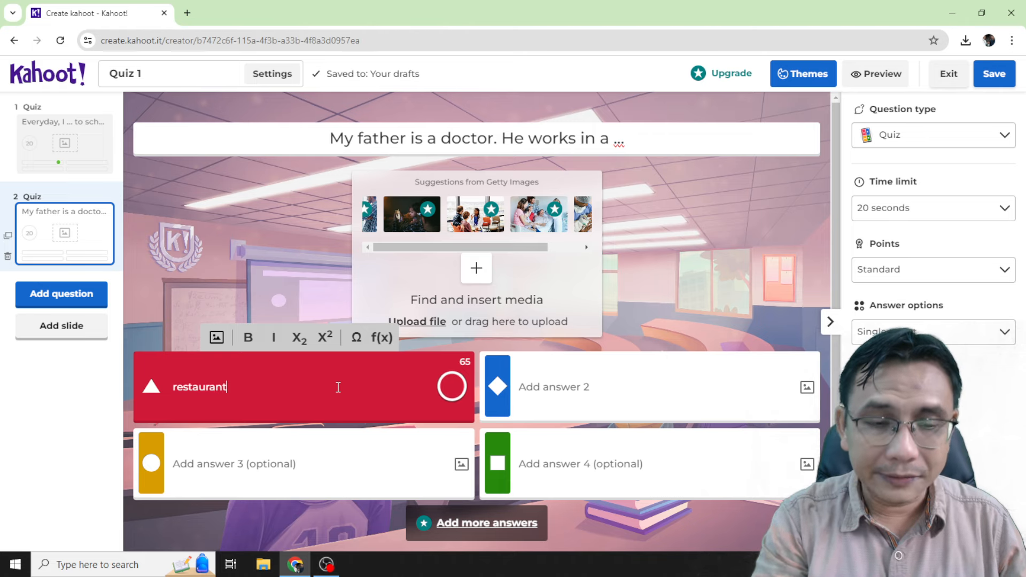
{"action": "left_click", "coordinate": [323, 453]}
{"action": "type", "text": "h"}
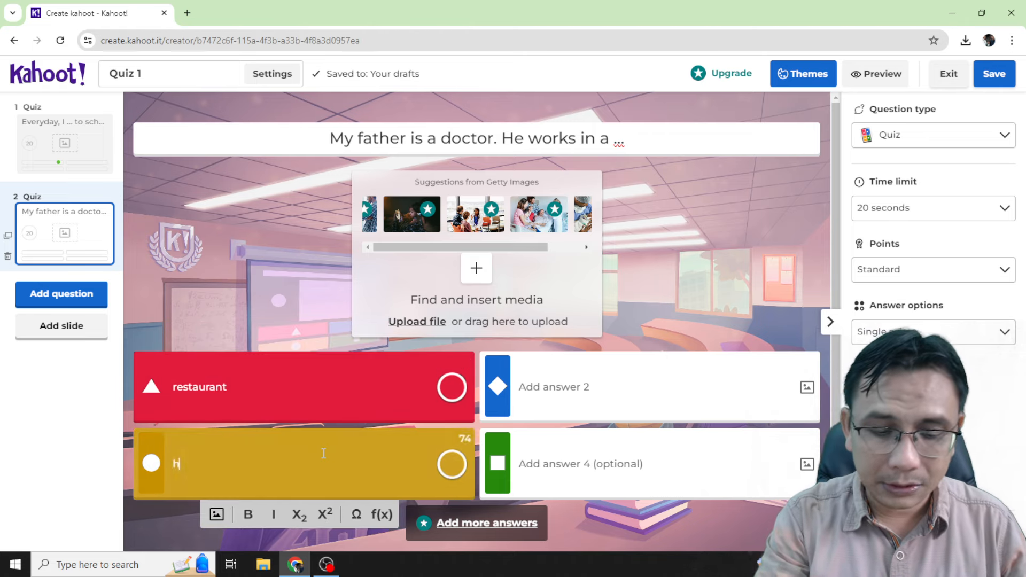
{"action": "type", "text": "ospital"}
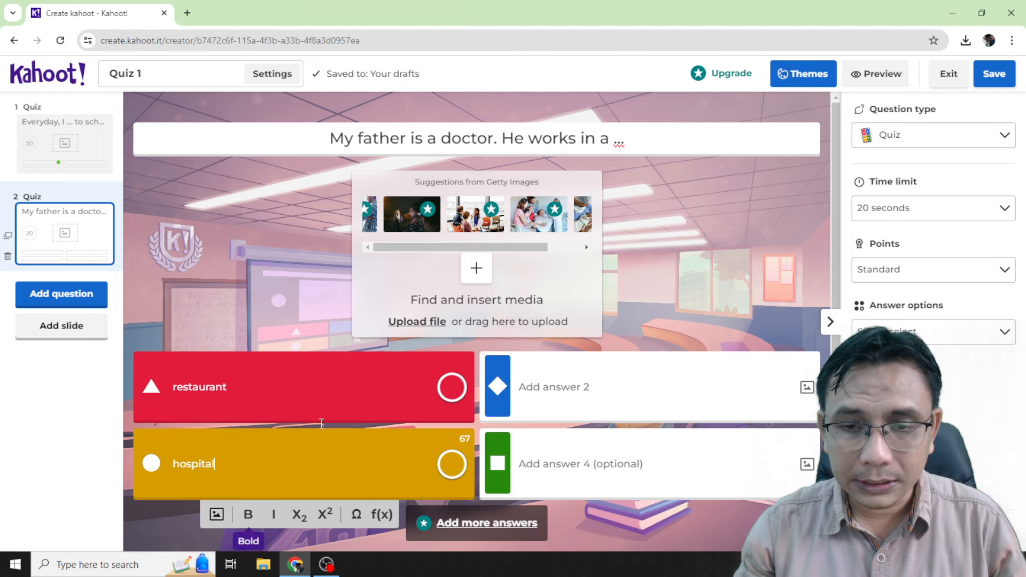
Enter "police station" as answer 2 and "school" as answer 4, and mark "hospital" as the correct answer
{"action": "left_click", "coordinate": [593, 380]}
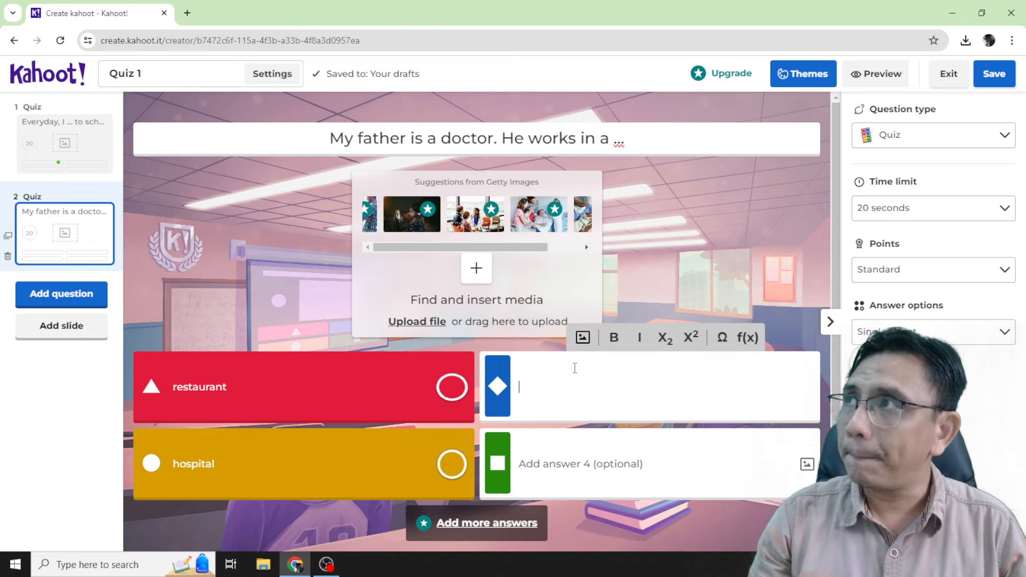
{"action": "type", "text": "poli"}
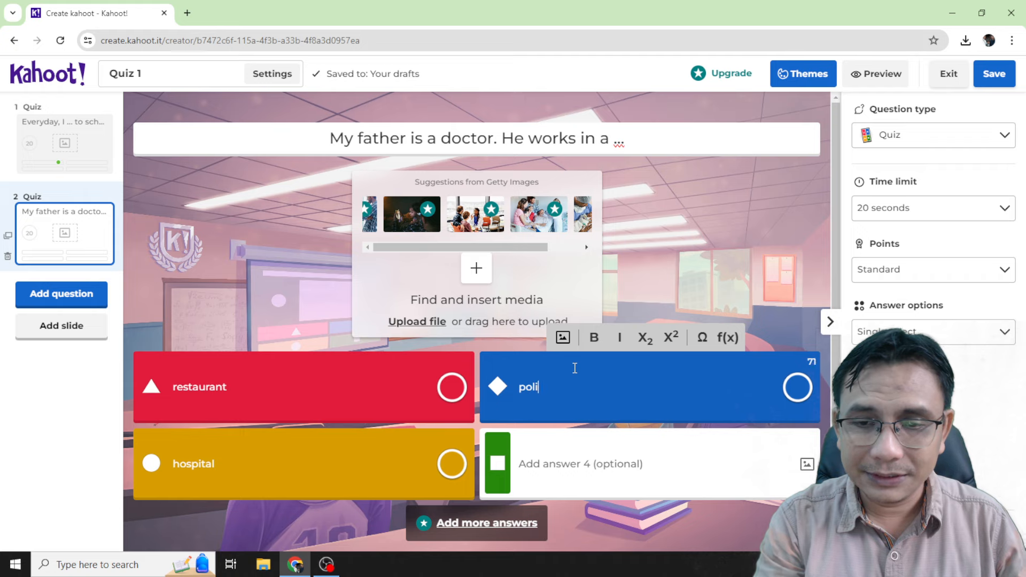
{"action": "type", "text": "uce station"}
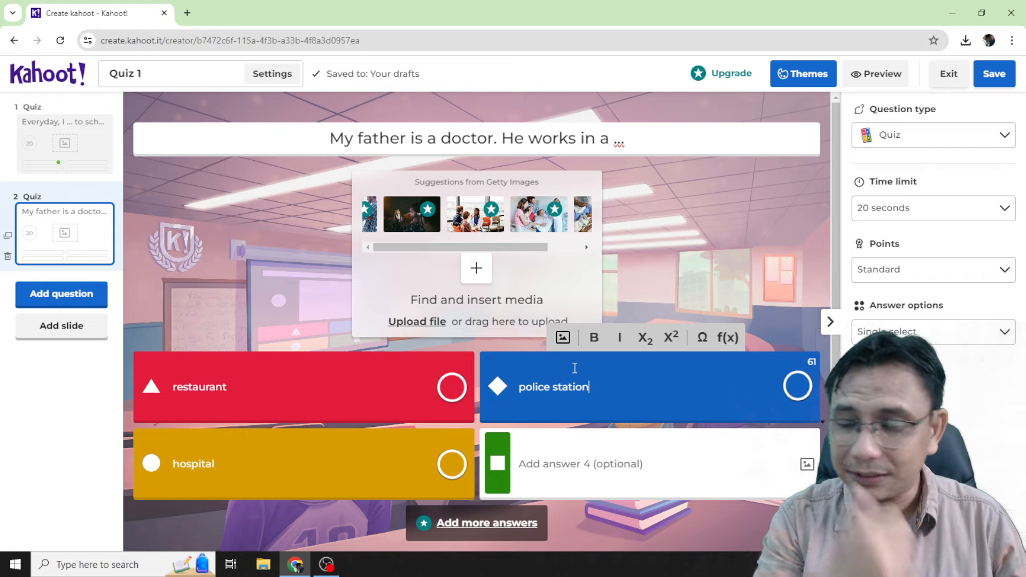
{"action": "left_click", "coordinate": [560, 442]}
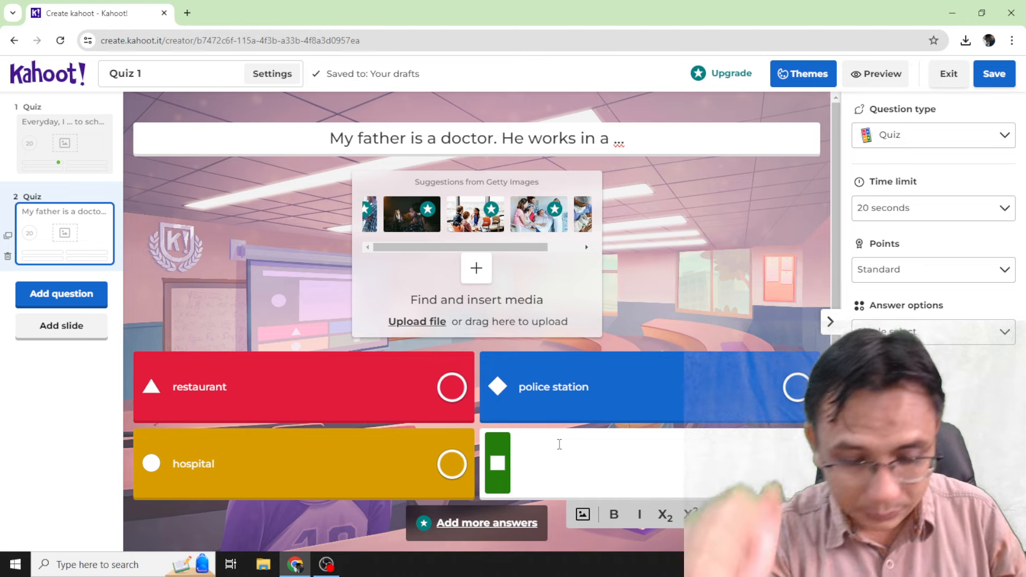
{"action": "type", "text": "school"}
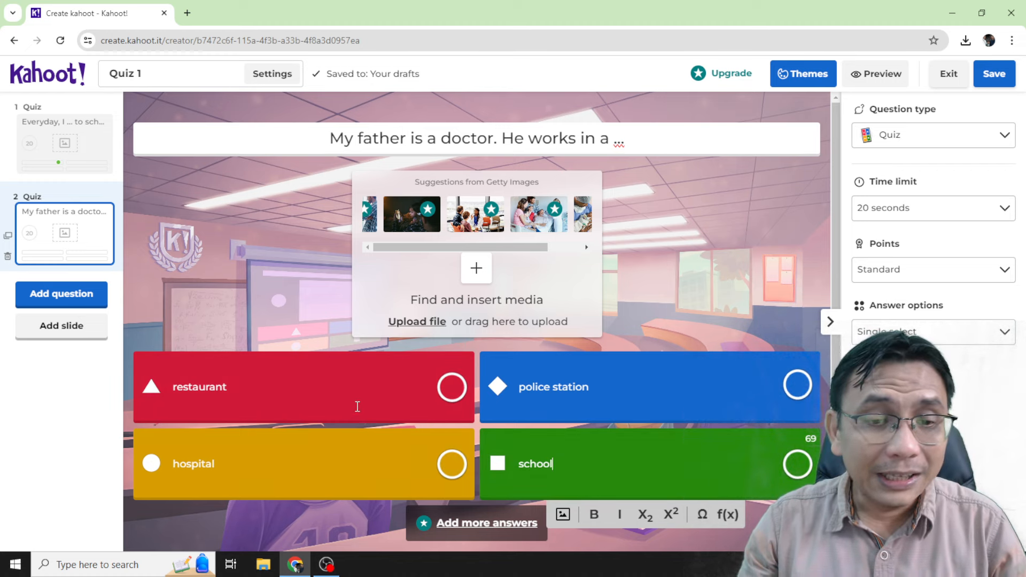
{"action": "left_click", "coordinate": [451, 464]}
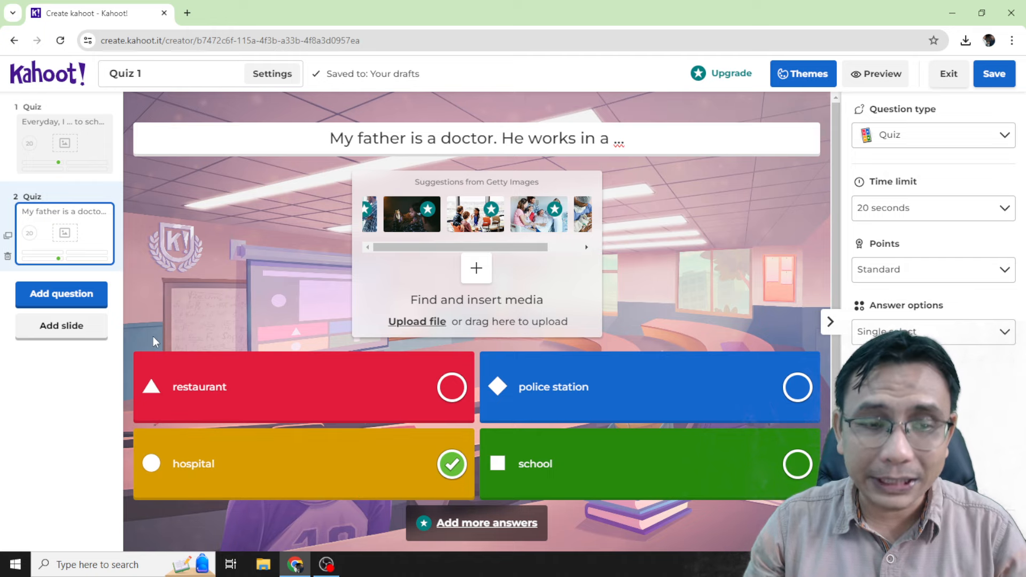
Add a third question of type True or false and insert the Getty image of a red banana on a blue background
{"action": "left_click", "coordinate": [92, 303]}
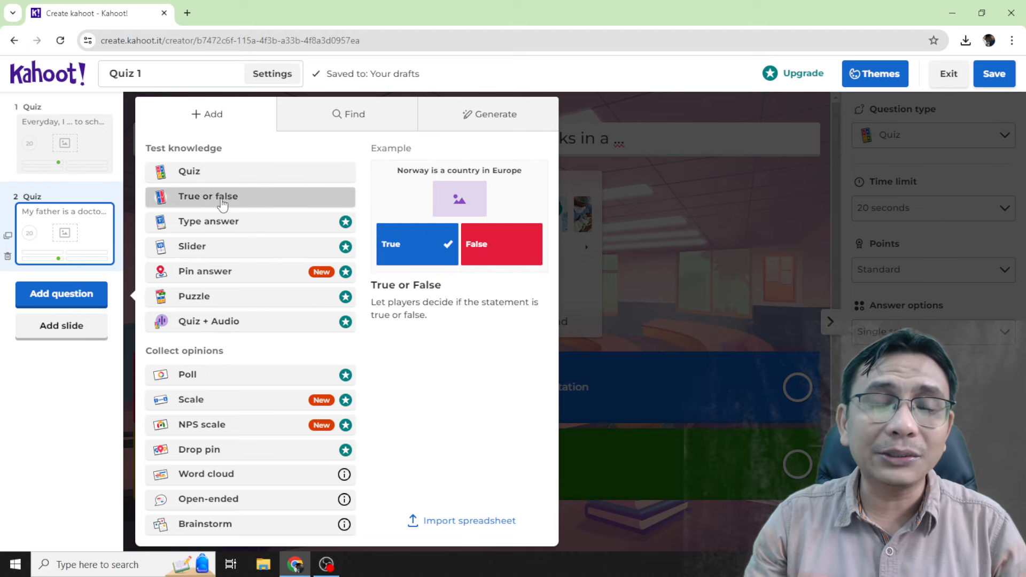
{"action": "left_click", "coordinate": [223, 198]}
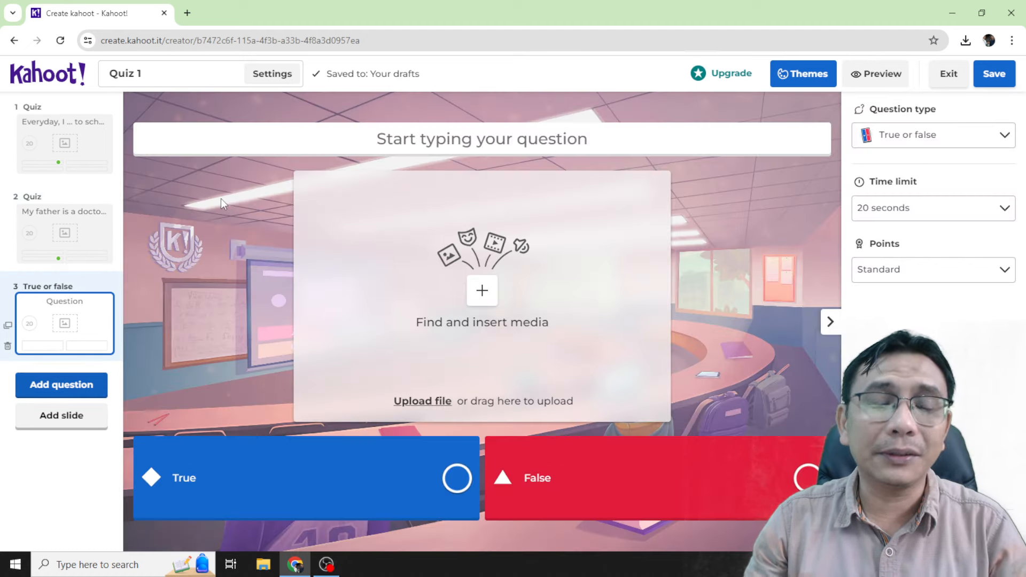
{"action": "left_click", "coordinate": [487, 296]}
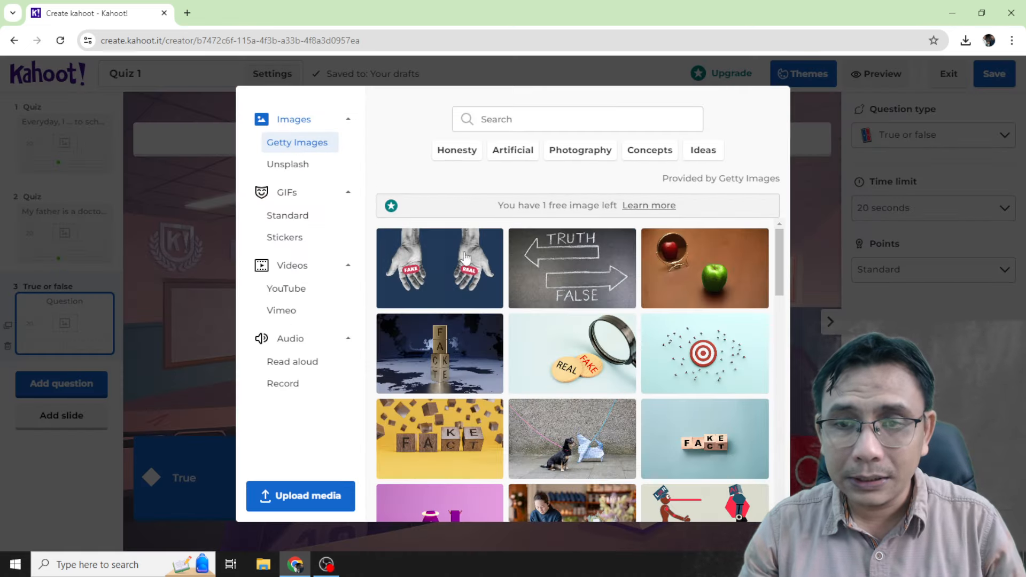
{"action": "scroll", "coordinate": [469, 389], "scroll_direction": "down", "scroll_amount": 2}
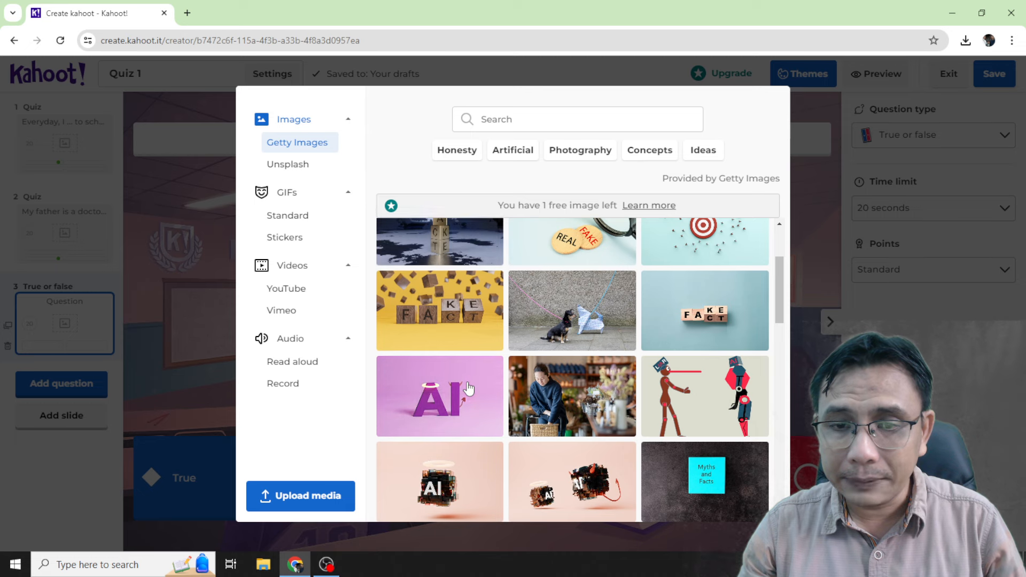
{"action": "scroll", "coordinate": [469, 389], "scroll_direction": "down", "scroll_amount": 3}
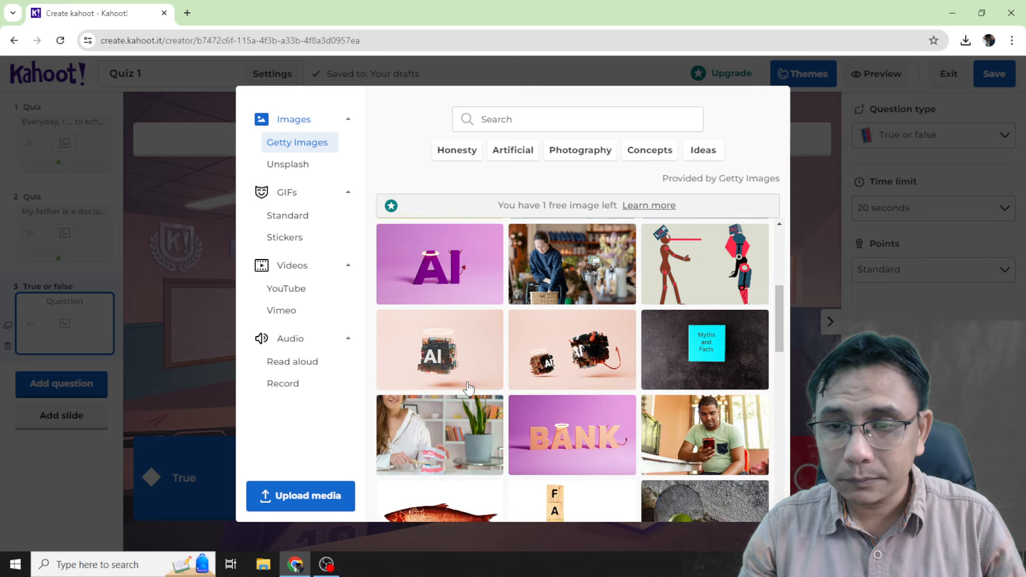
{"action": "scroll", "coordinate": [468, 389], "scroll_direction": "down", "scroll_amount": 3}
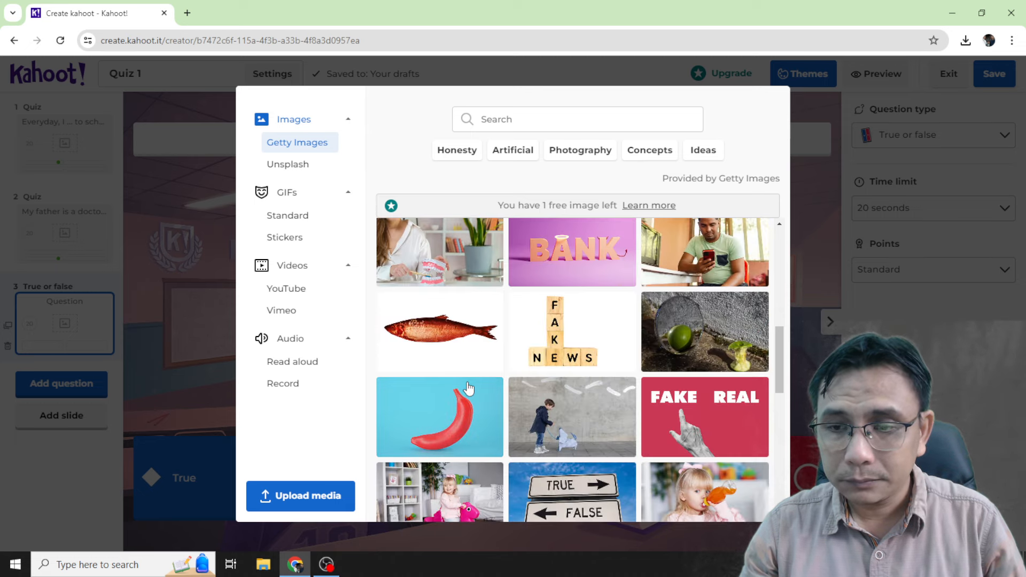
{"action": "scroll", "coordinate": [469, 389], "scroll_direction": "down", "scroll_amount": 1}
{"action": "scroll", "coordinate": [469, 389], "scroll_direction": "down", "scroll_amount": 2}
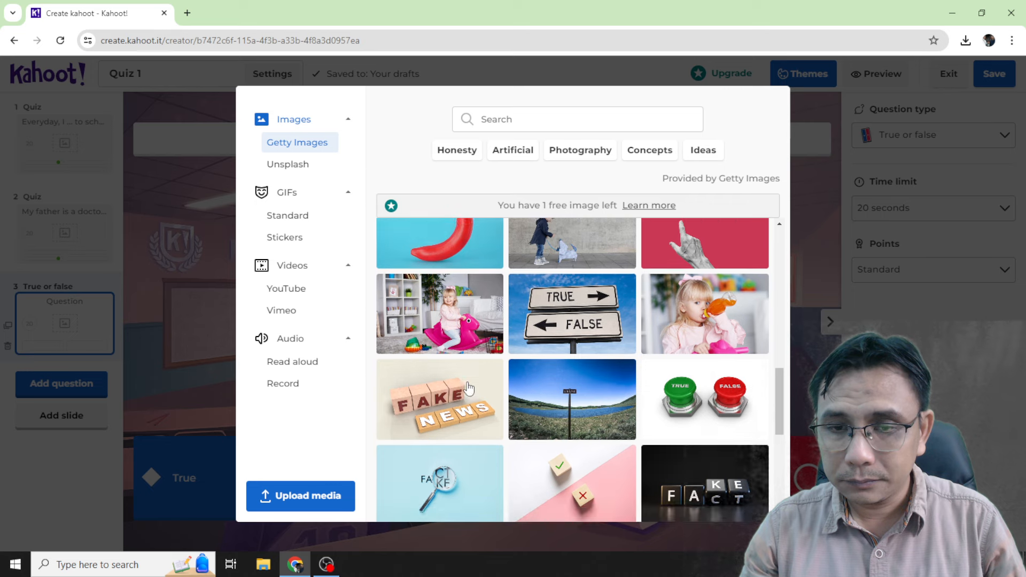
{"action": "scroll", "coordinate": [469, 389], "scroll_direction": "up", "scroll_amount": 1}
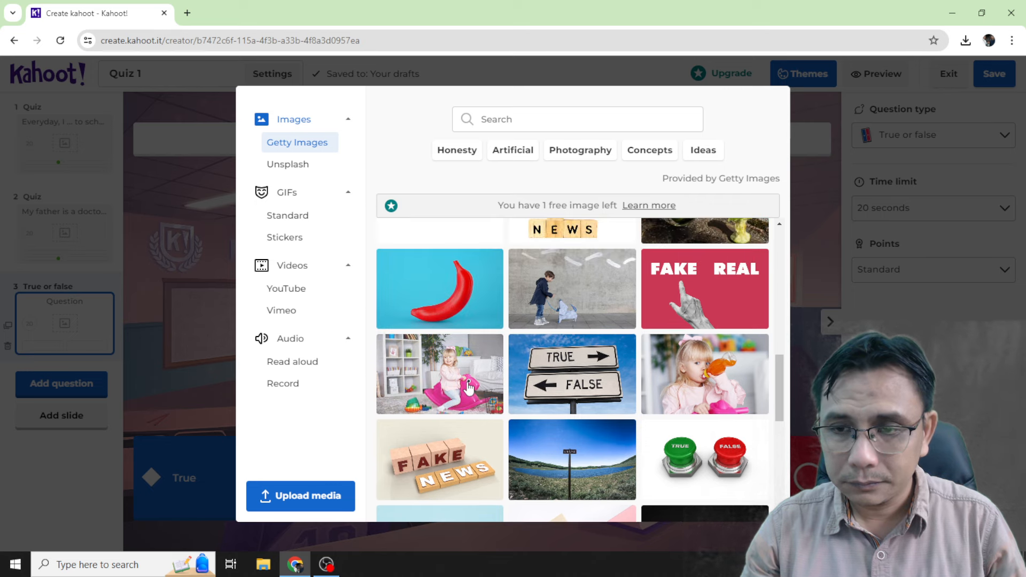
{"action": "scroll", "coordinate": [490, 322], "scroll_direction": "down", "scroll_amount": 3}
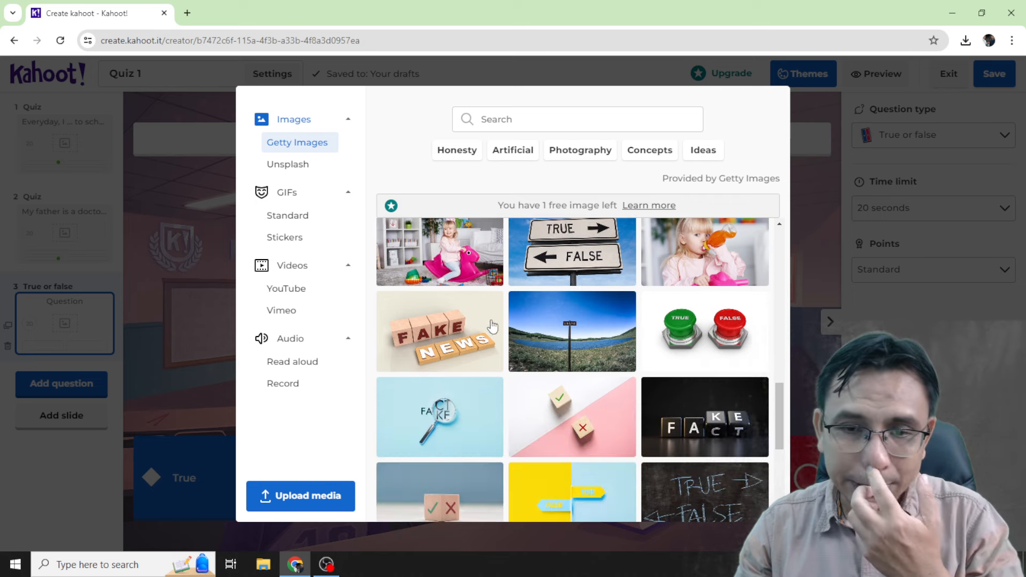
{"action": "scroll", "coordinate": [490, 323], "scroll_direction": "up", "scroll_amount": 2}
{"action": "left_click", "coordinate": [453, 303]}
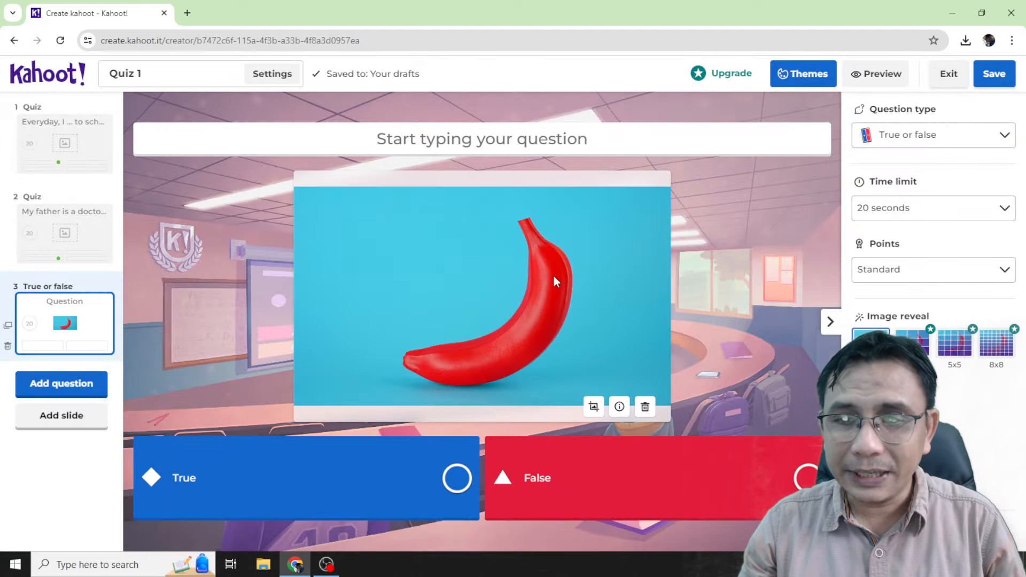
Enter "This is a picture of an apple" as the third question's text and mark False as the correct answer
{"action": "left_click", "coordinate": [499, 135]}
{"action": "type", "text": "This "}
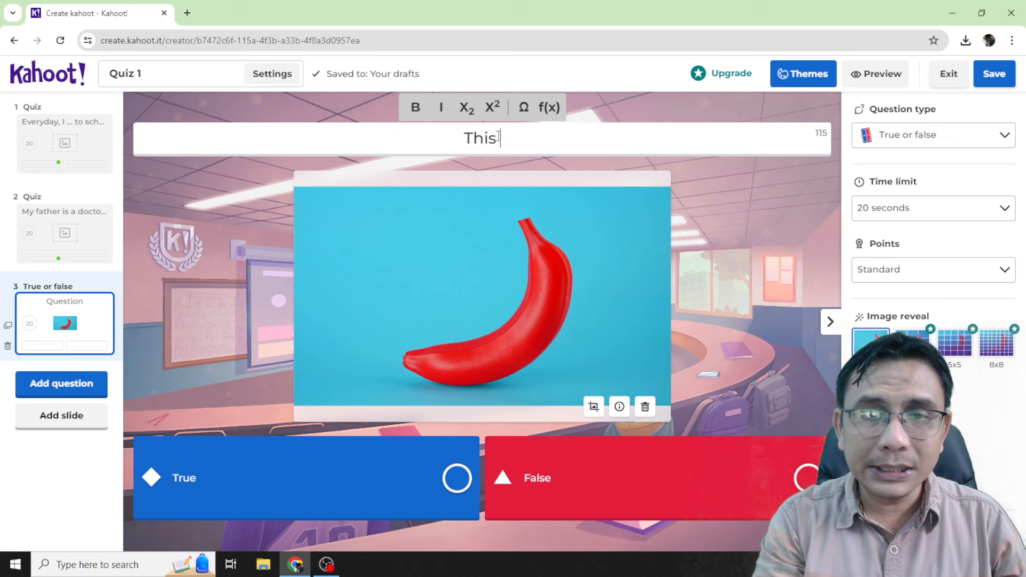
{"action": "type", "text": "is a pictire"}
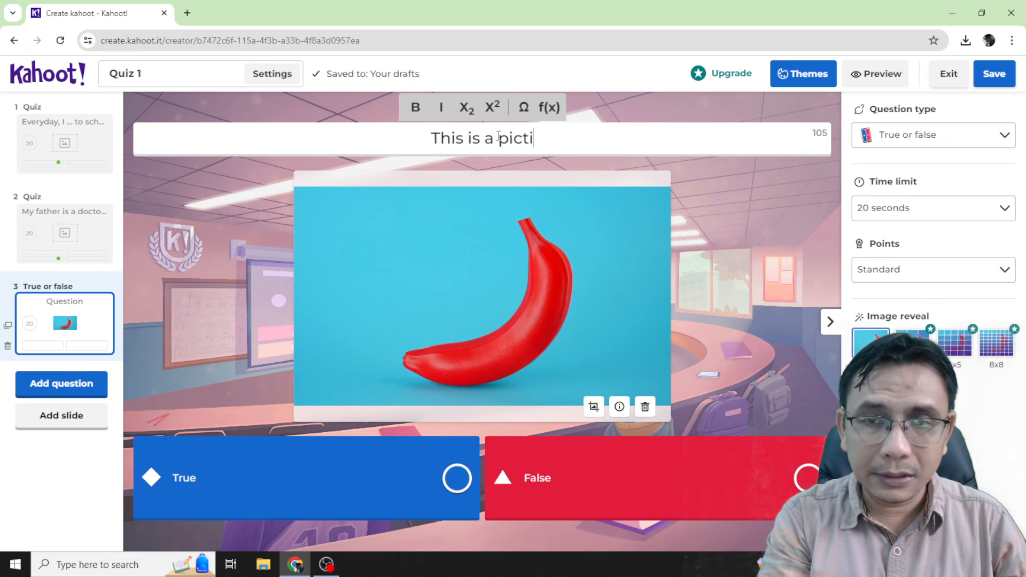
{"action": "key", "text": "BackSpace"}
{"action": "key", "text": "BackSpace"}
{"action": "key", "text": "BackSpace"}
{"action": "key", "text": "BackSpace"}
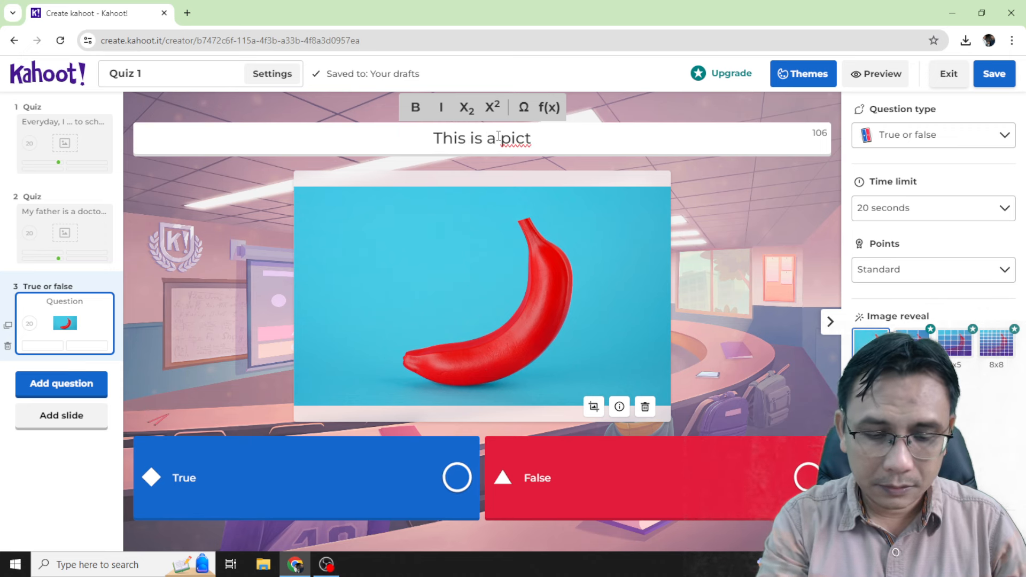
{"action": "type", "text": "ure po"}
{"action": "key", "text": "BackSpace"}
{"action": "key", "text": "BackSpace"}
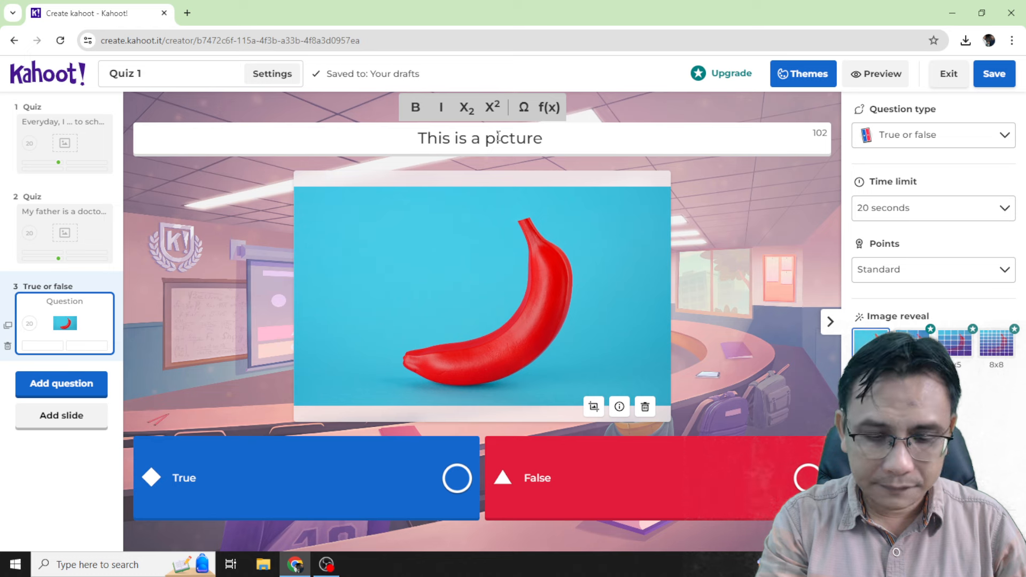
{"action": "type", "text": "of an apple"}
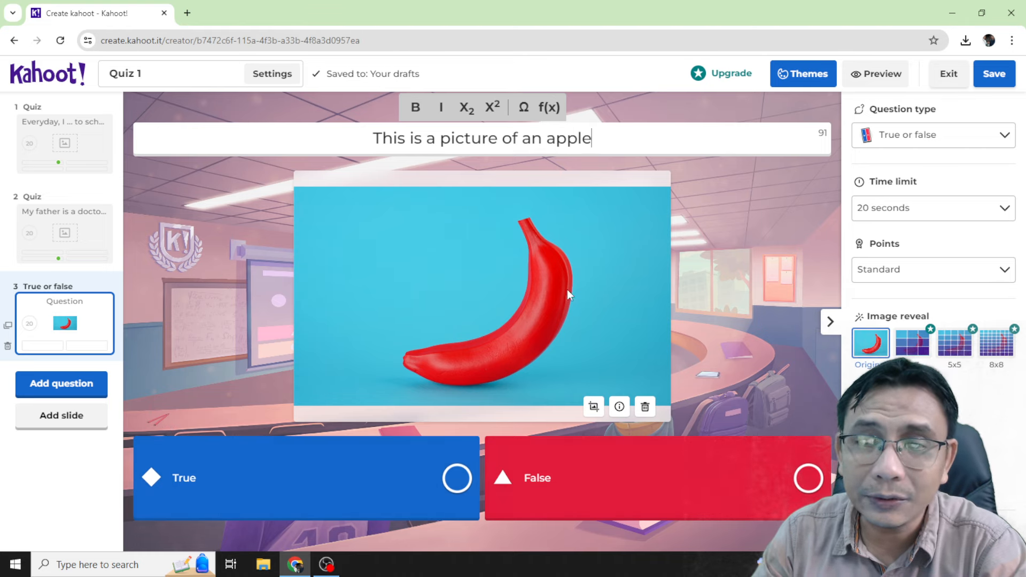
{"action": "left_click", "coordinate": [808, 479]}
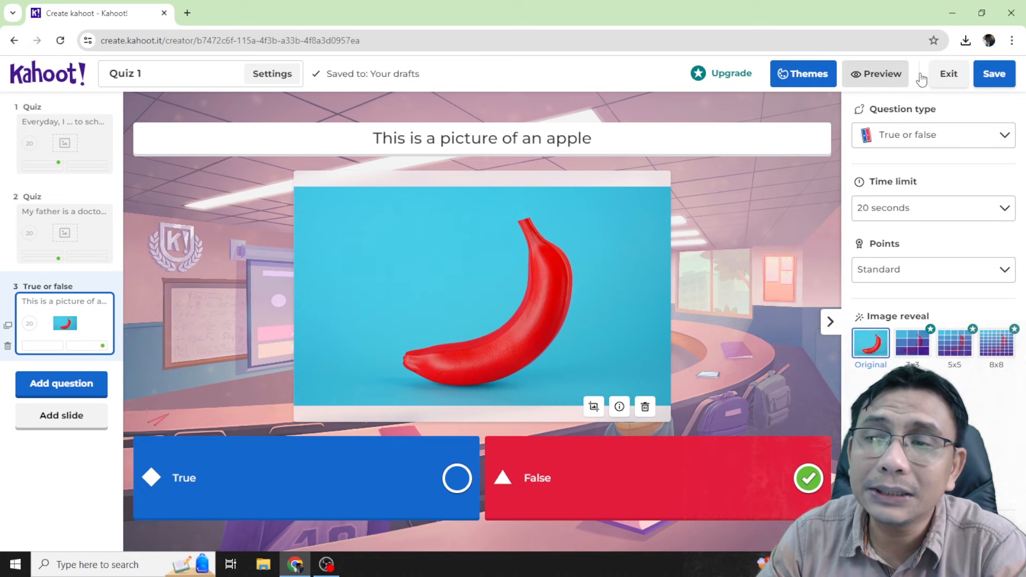
Save the finished kahoot and open the details page of Quiz 1 from your kahoots on the home page
{"action": "left_click", "coordinate": [1003, 81]}
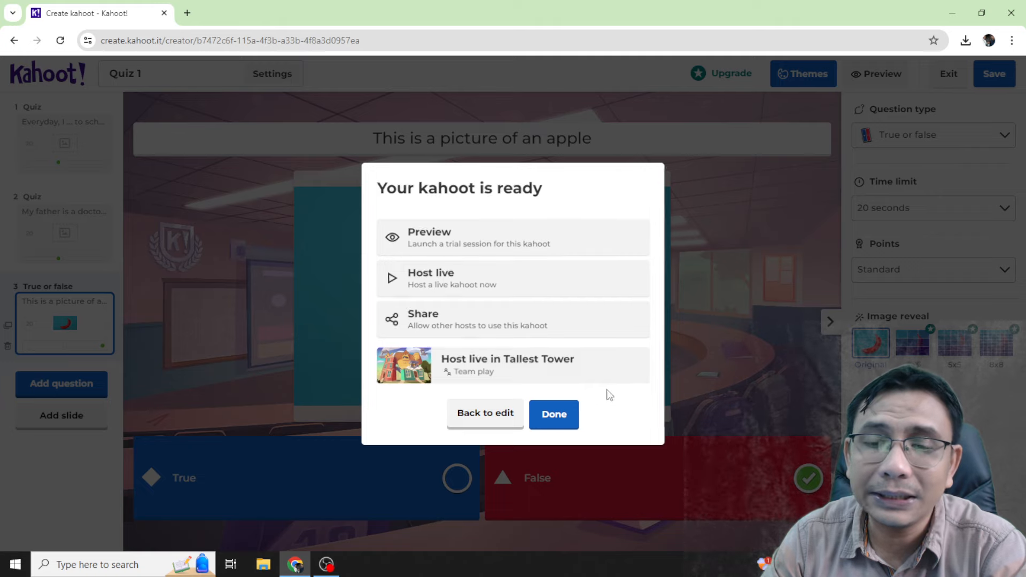
{"action": "left_click", "coordinate": [551, 417]}
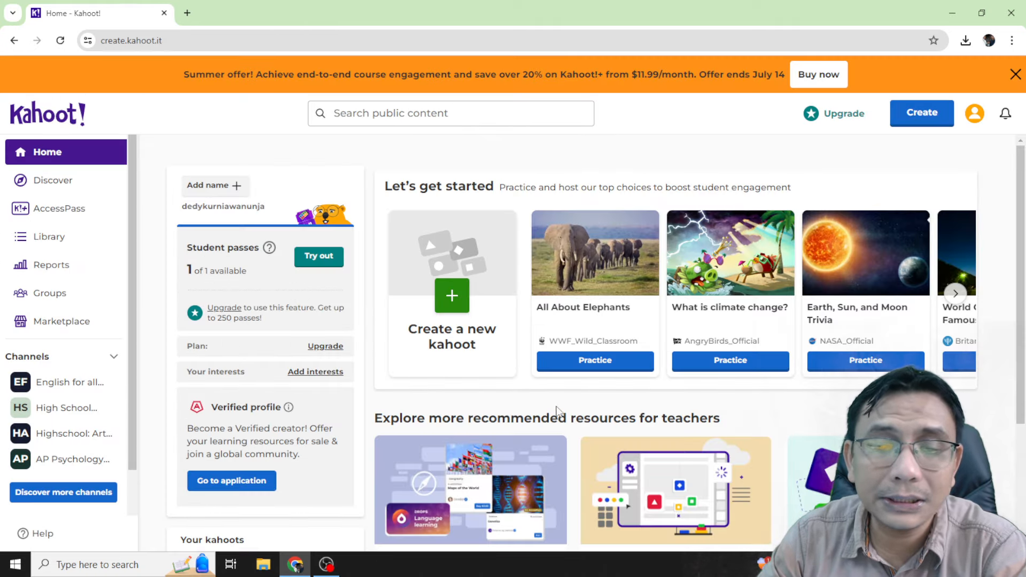
{"action": "scroll", "coordinate": [557, 412], "scroll_direction": "down", "scroll_amount": 3}
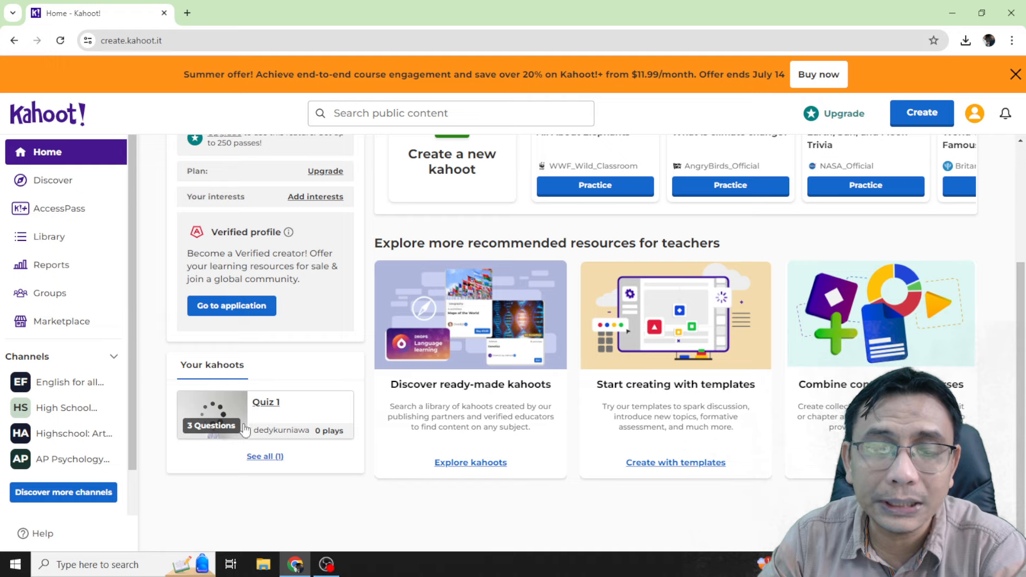
{"action": "scroll", "coordinate": [260, 275], "scroll_direction": "up", "scroll_amount": 3}
{"action": "scroll", "coordinate": [267, 348], "scroll_direction": "down", "scroll_amount": 3}
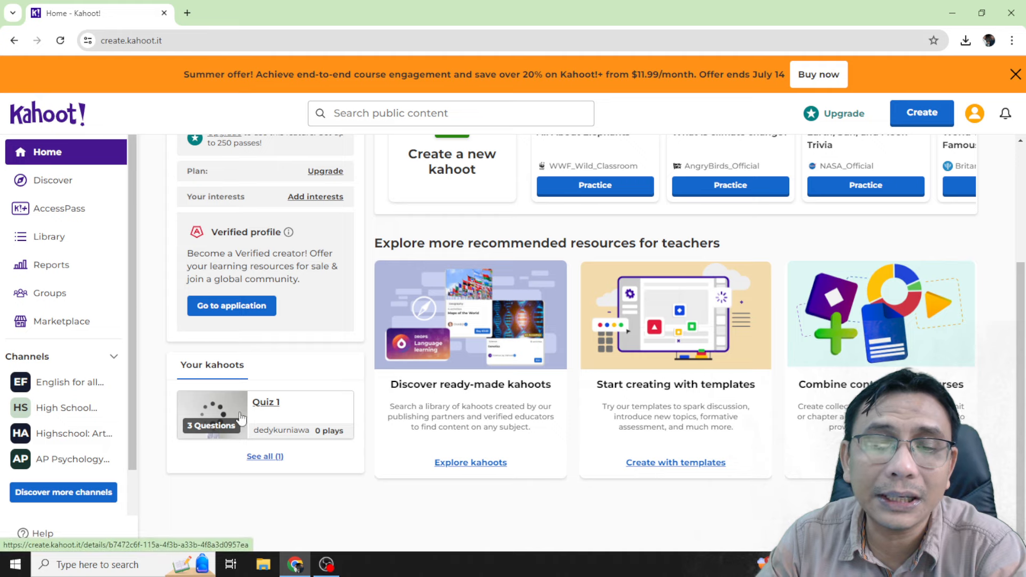
{"action": "left_click", "coordinate": [272, 411]}
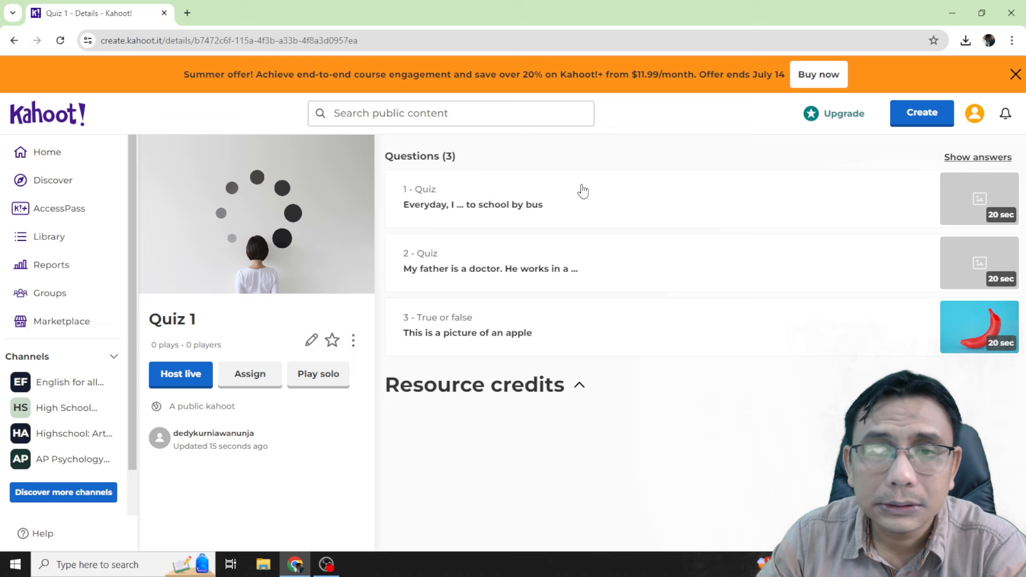
Open Quiz 1 for editing and preview its three questions in order, showing the last one in full screen before exiting the preview
{"action": "left_click", "coordinate": [313, 341]}
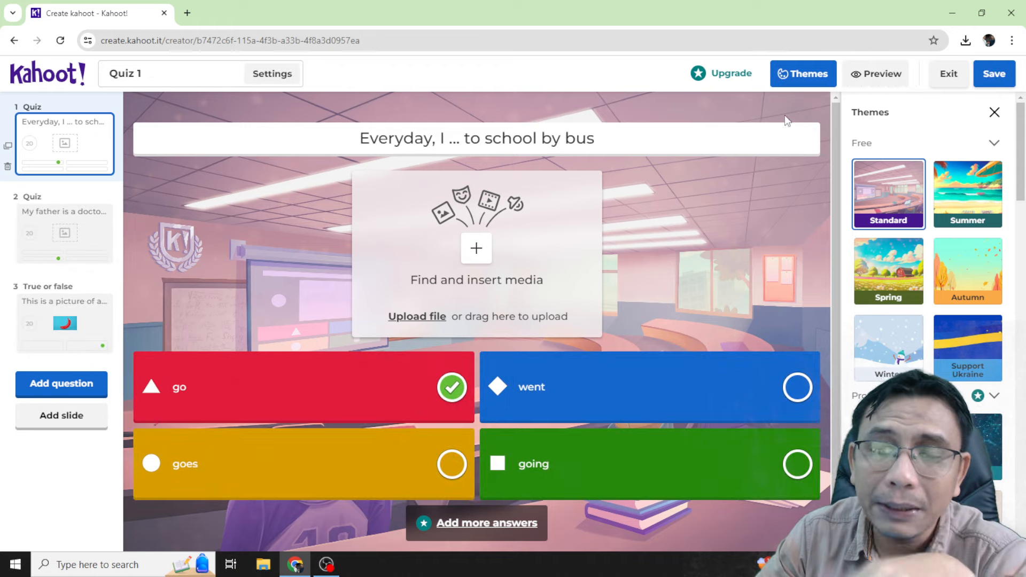
{"action": "left_click", "coordinate": [867, 84]}
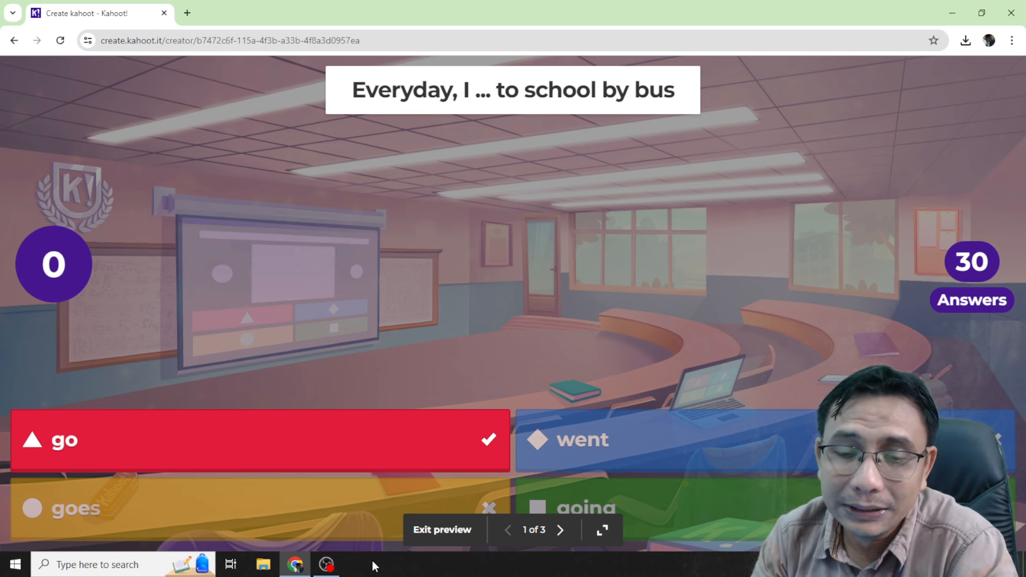
{"action": "left_click", "coordinate": [561, 530]}
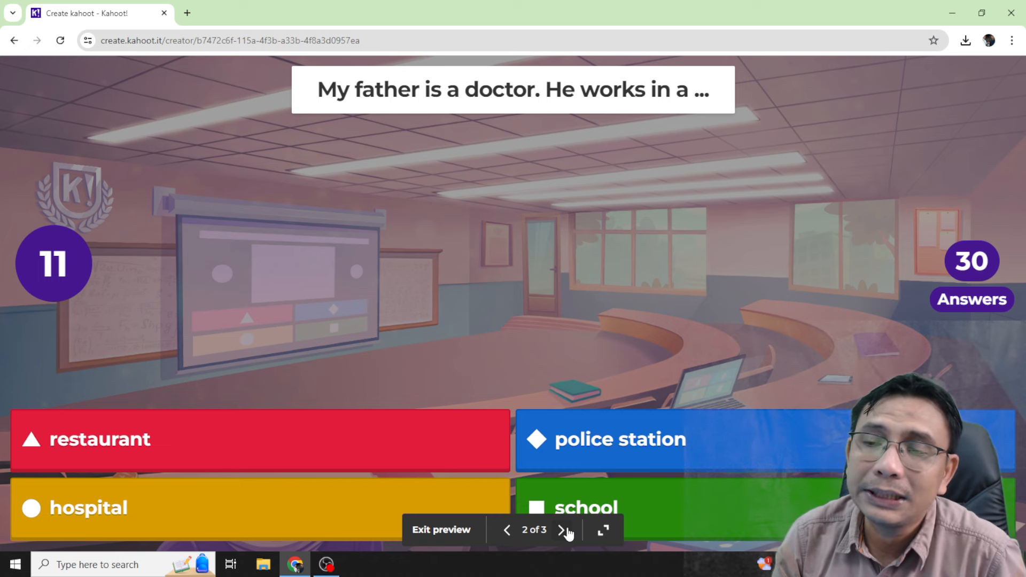
{"action": "left_click", "coordinate": [565, 530]}
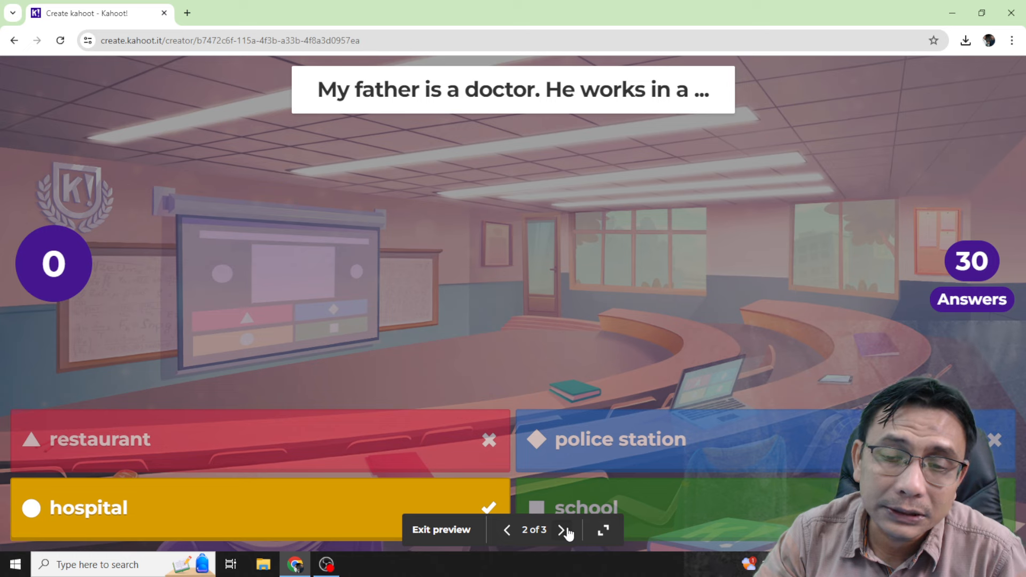
{"action": "left_click", "coordinate": [562, 531]}
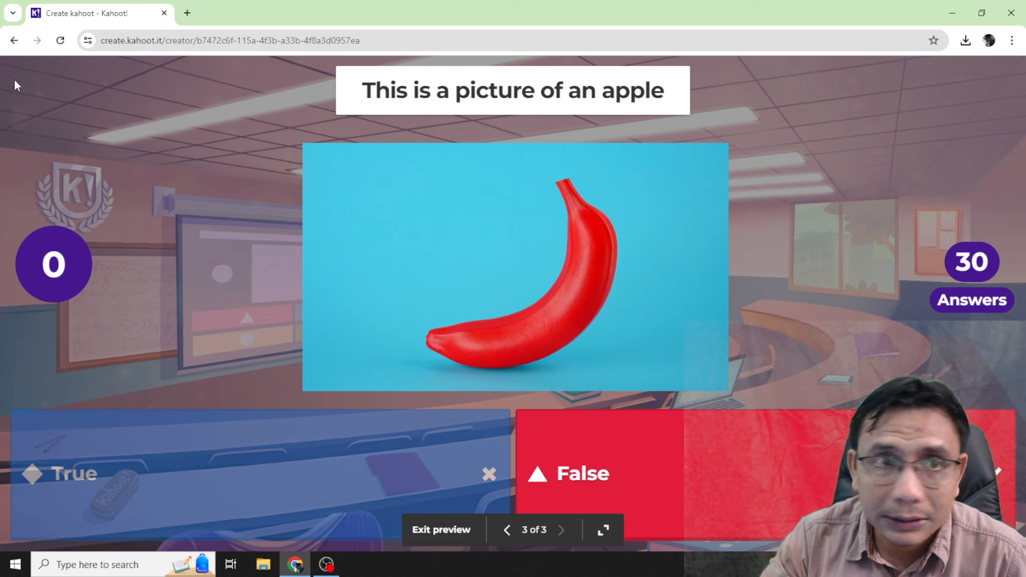
{"action": "left_click", "coordinate": [14, 40]}
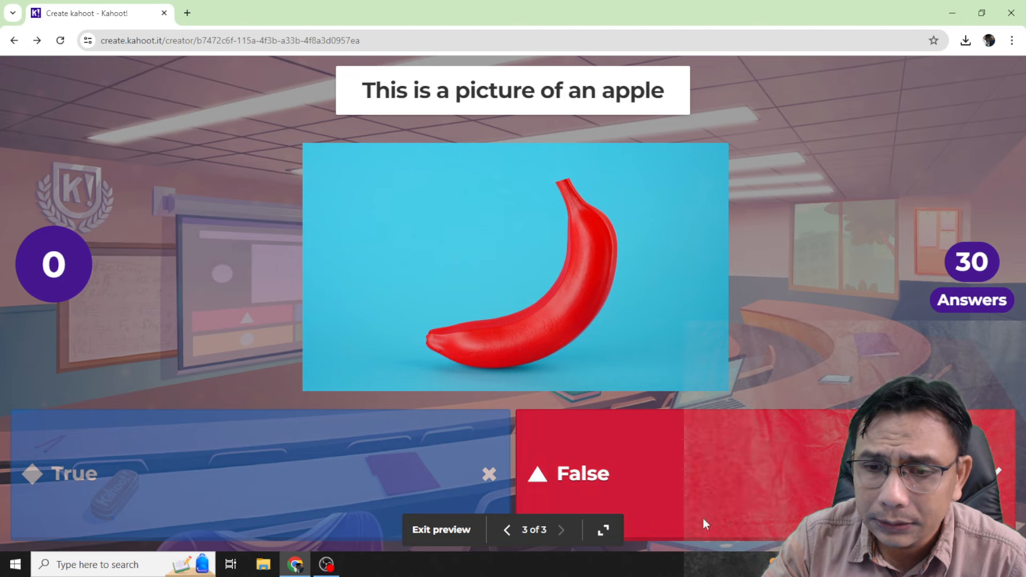
{"action": "left_click", "coordinate": [602, 534]}
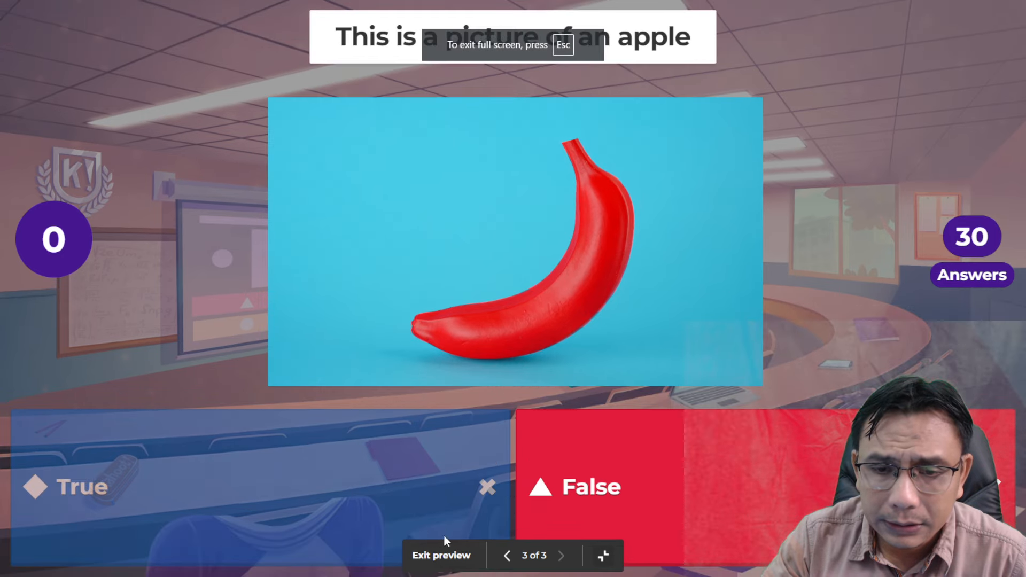
{"action": "left_click", "coordinate": [445, 552]}
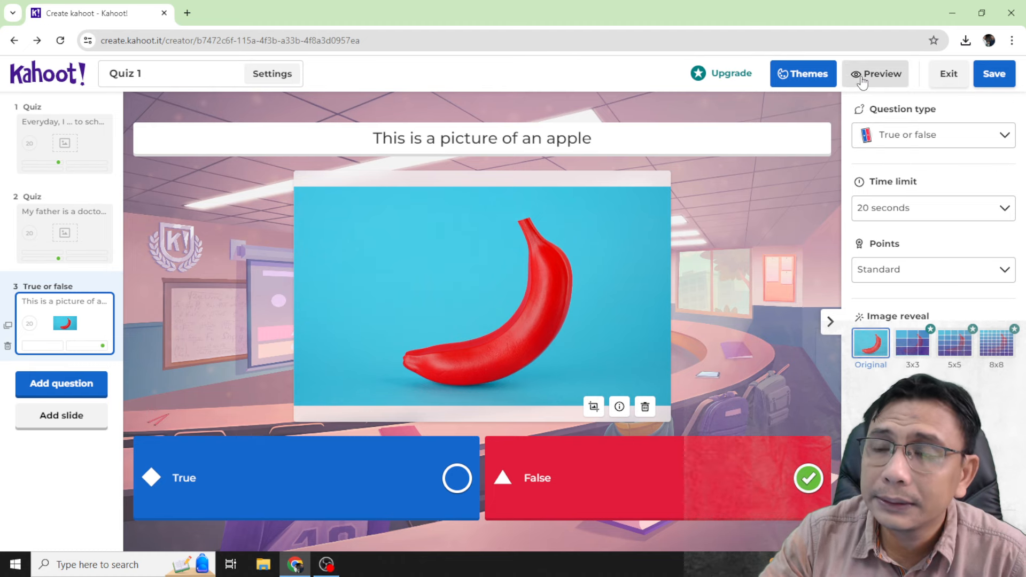
Save Quiz 1, finish editing, and list all kahoots in the library
{"action": "left_click", "coordinate": [997, 79]}
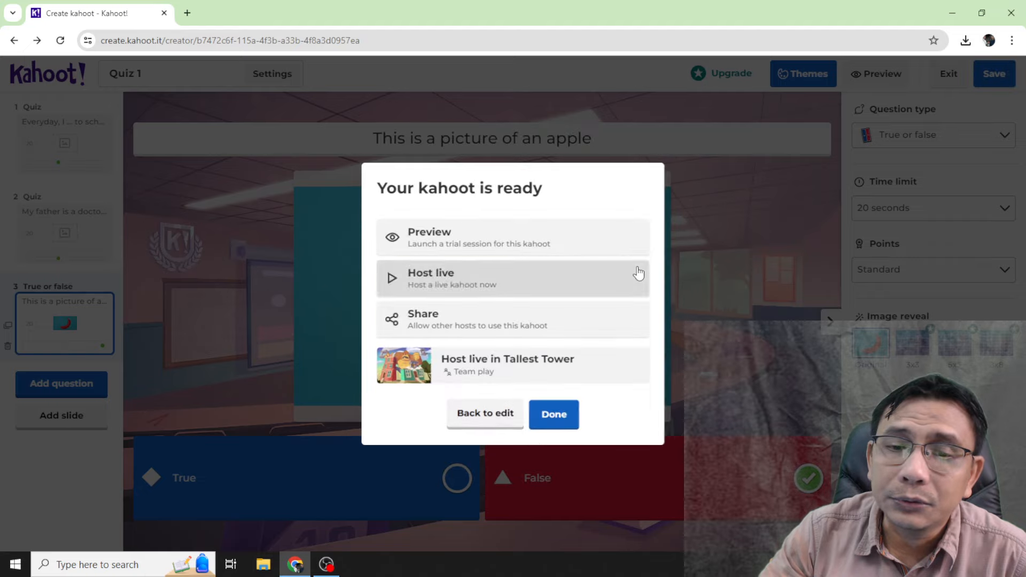
{"action": "left_click", "coordinate": [550, 420]}
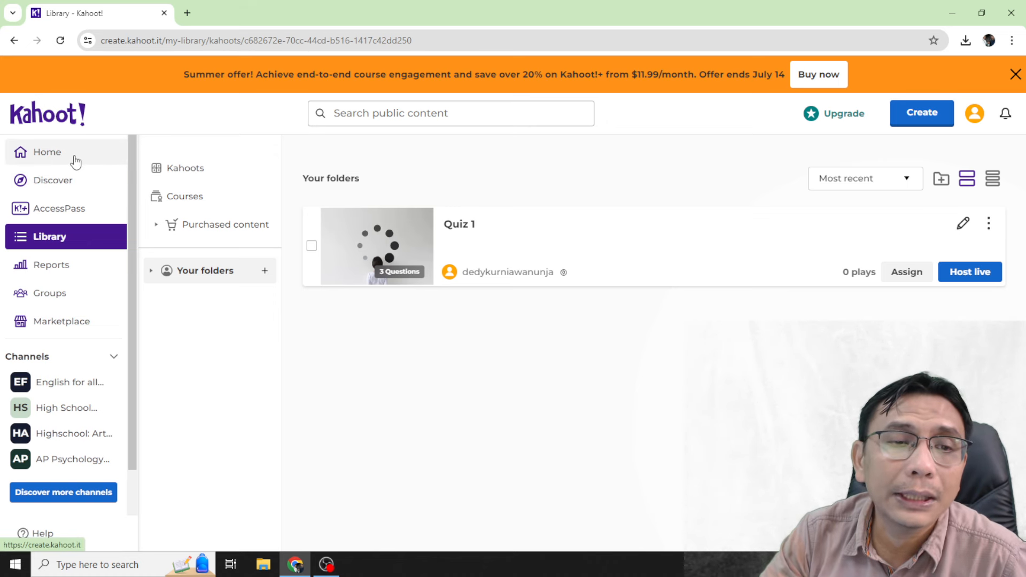
{"action": "left_click", "coordinate": [203, 172]}
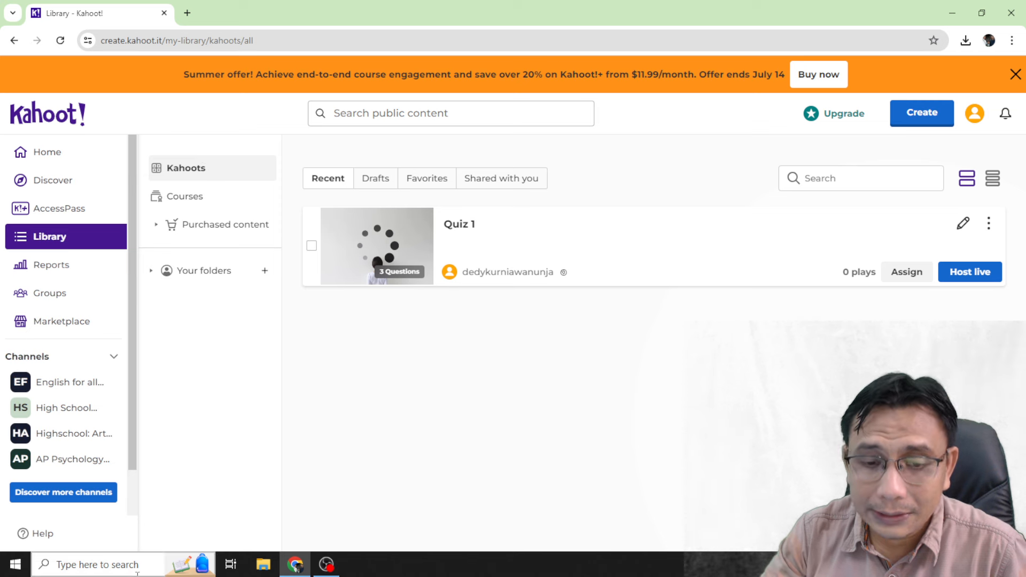
{"action": "left_click", "coordinate": [332, 569]}
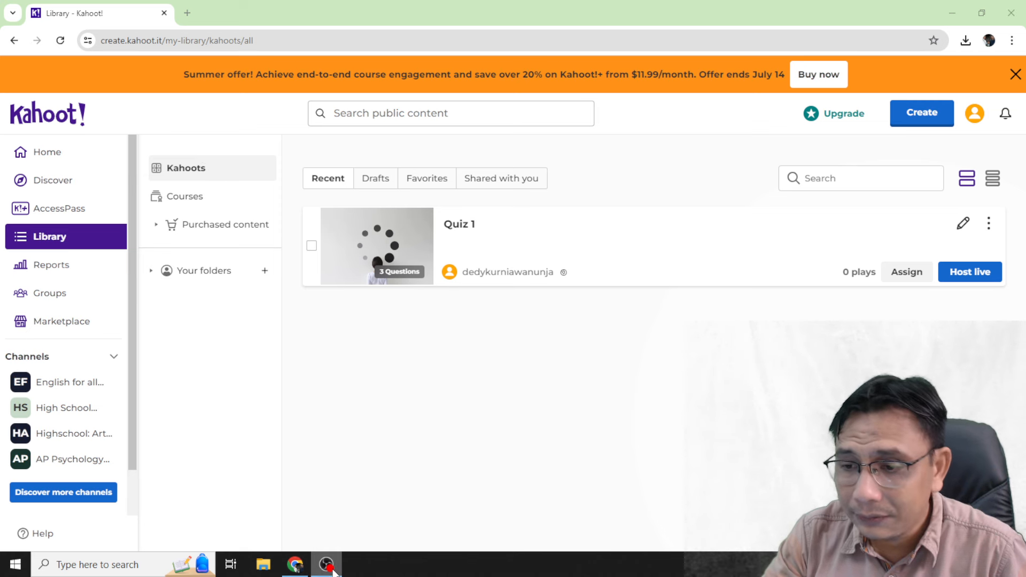